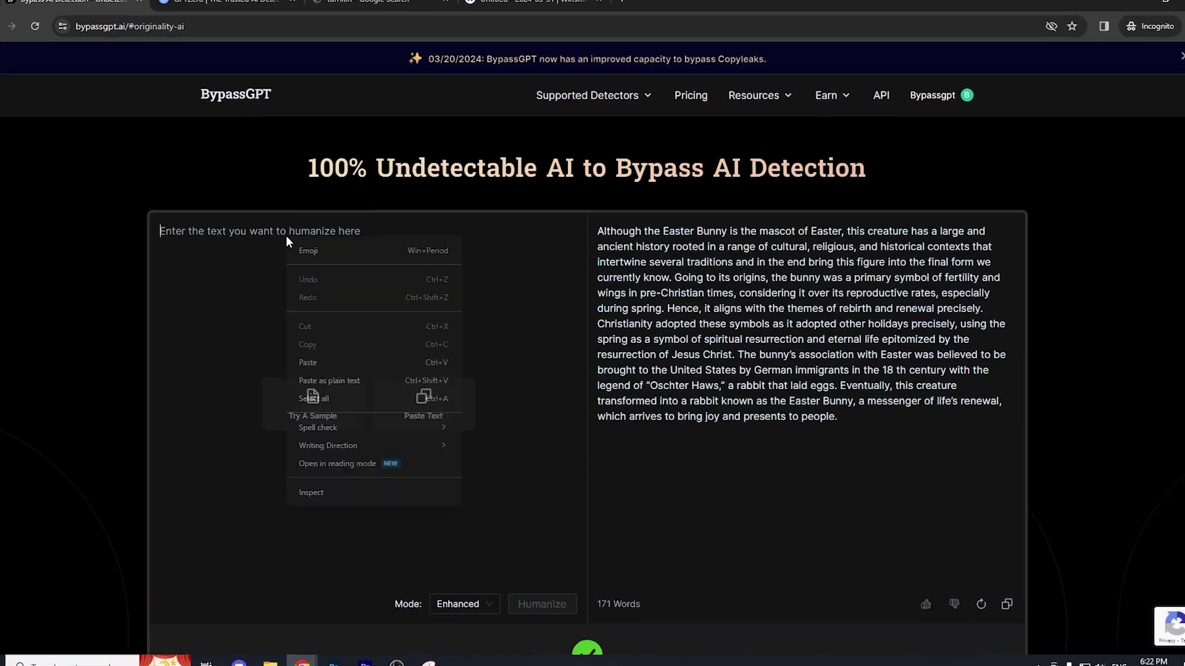
Paste the 467-word YouTube likes essay into BypassGPT and humanize it.
left_click(307, 362)
scroll(522, 309, "down", 6)
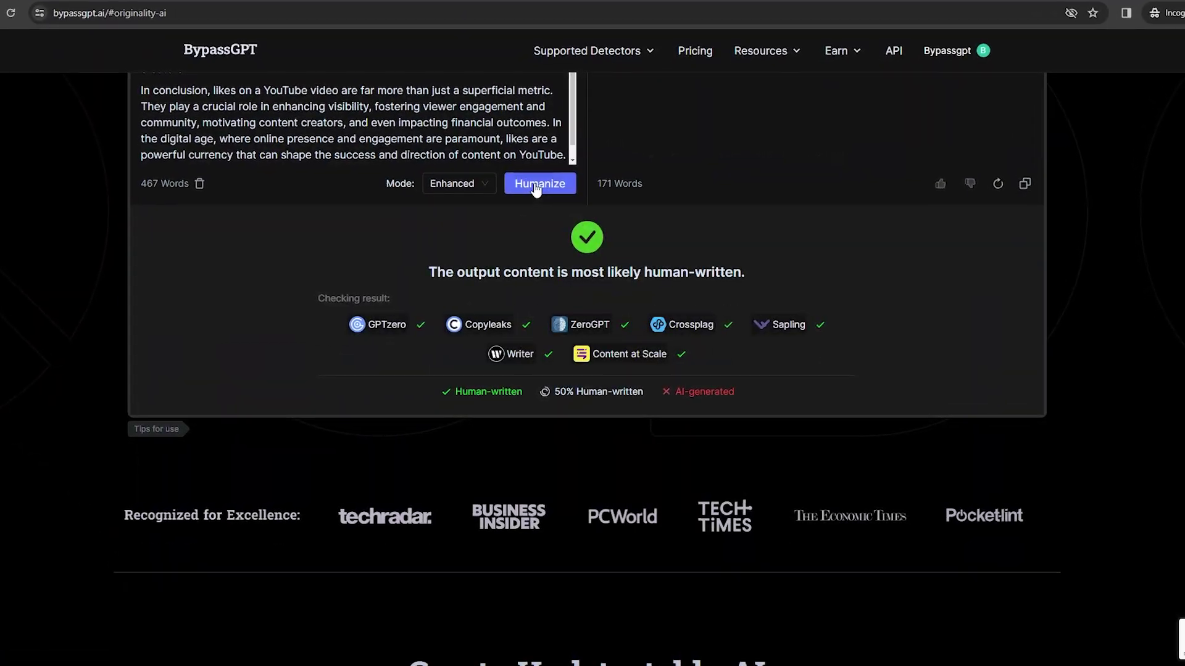
left_click(539, 184)
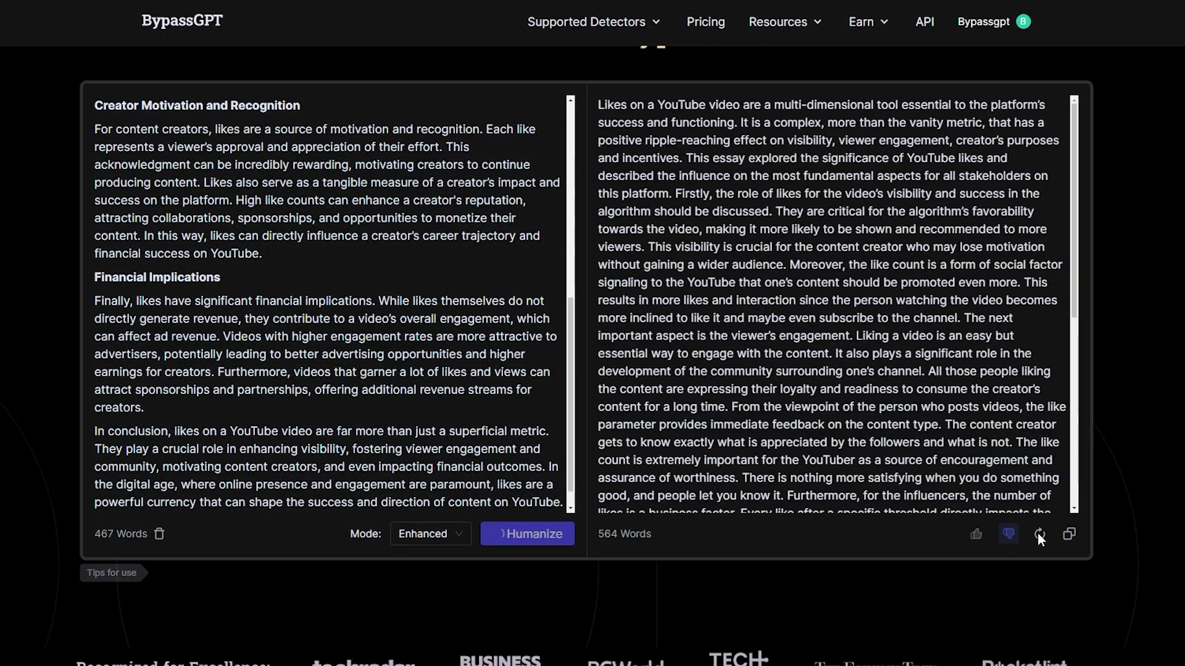
Copy the 564-word humanized essay and review its most-likely-human detector check.
left_click(1070, 534)
scroll(689, 338, "down", 5)
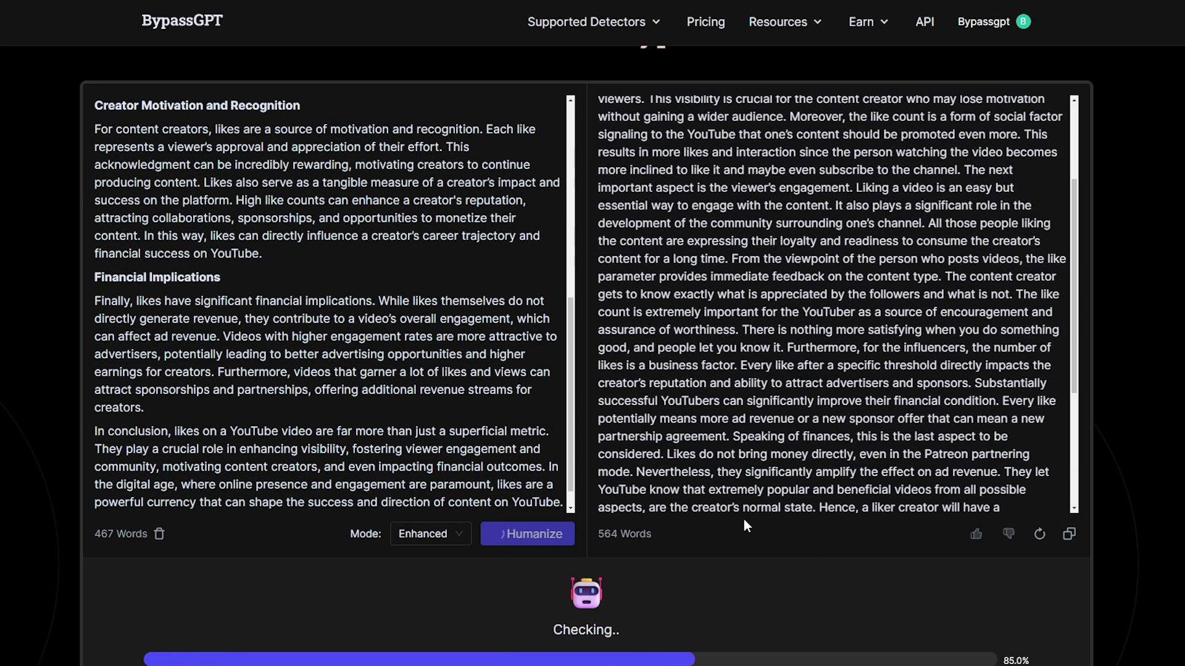
scroll(731, 535, "down", 6)
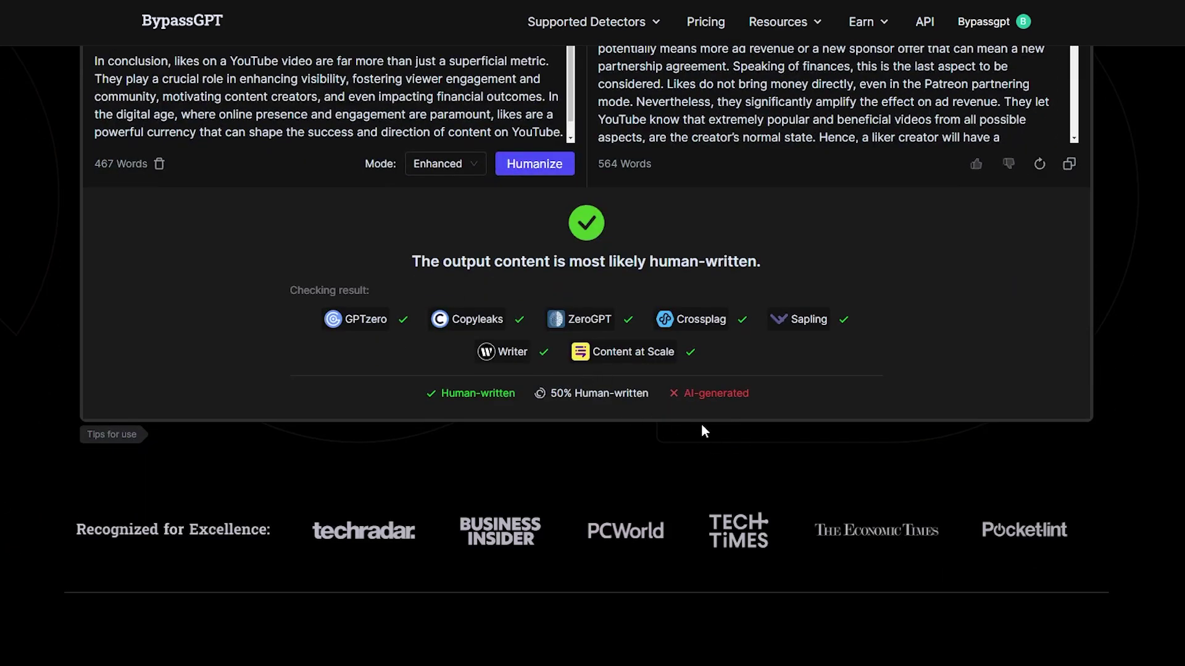
scroll(597, 420, "up", 5)
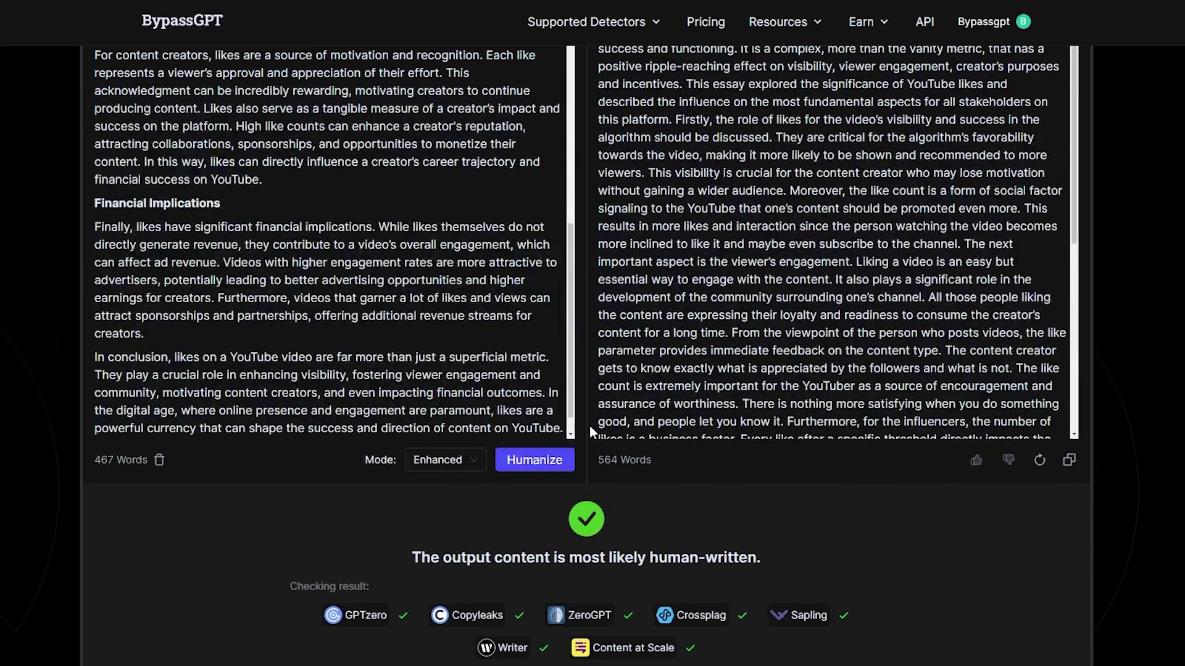
scroll(699, 494, "down", 2)
scroll(701, 500, "up", 5)
scroll(616, 473, "down", 5)
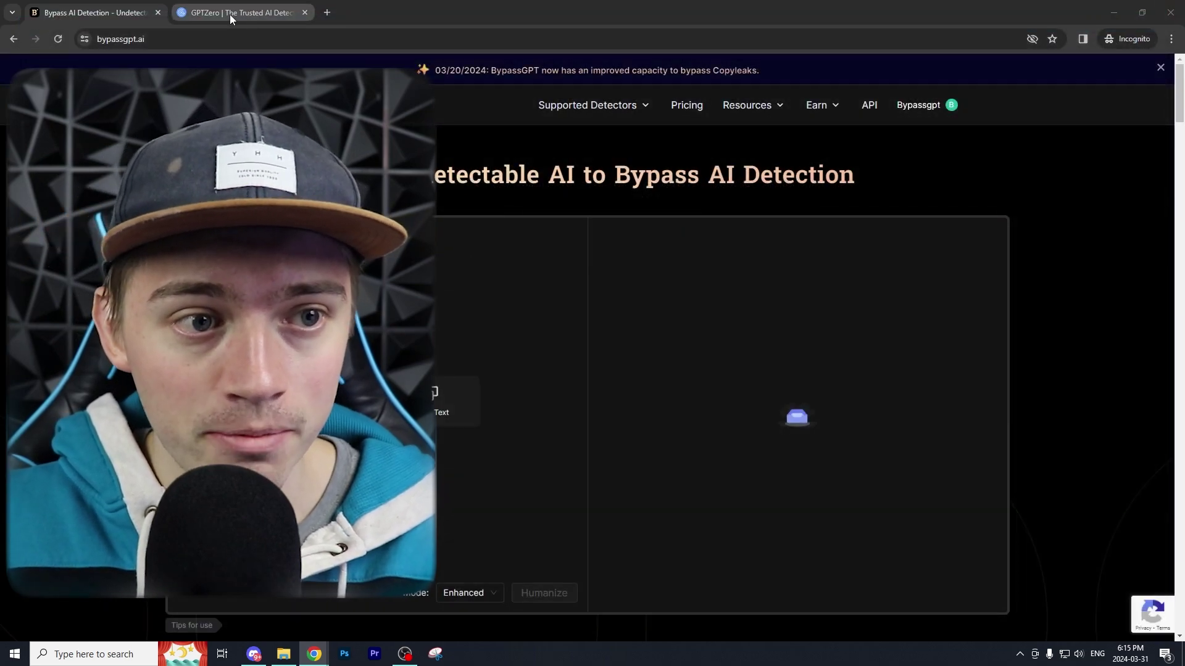
Check the original Easter Bunny paragraph in GPTZero, which rates it 100% AI generated.
left_click(230, 17)
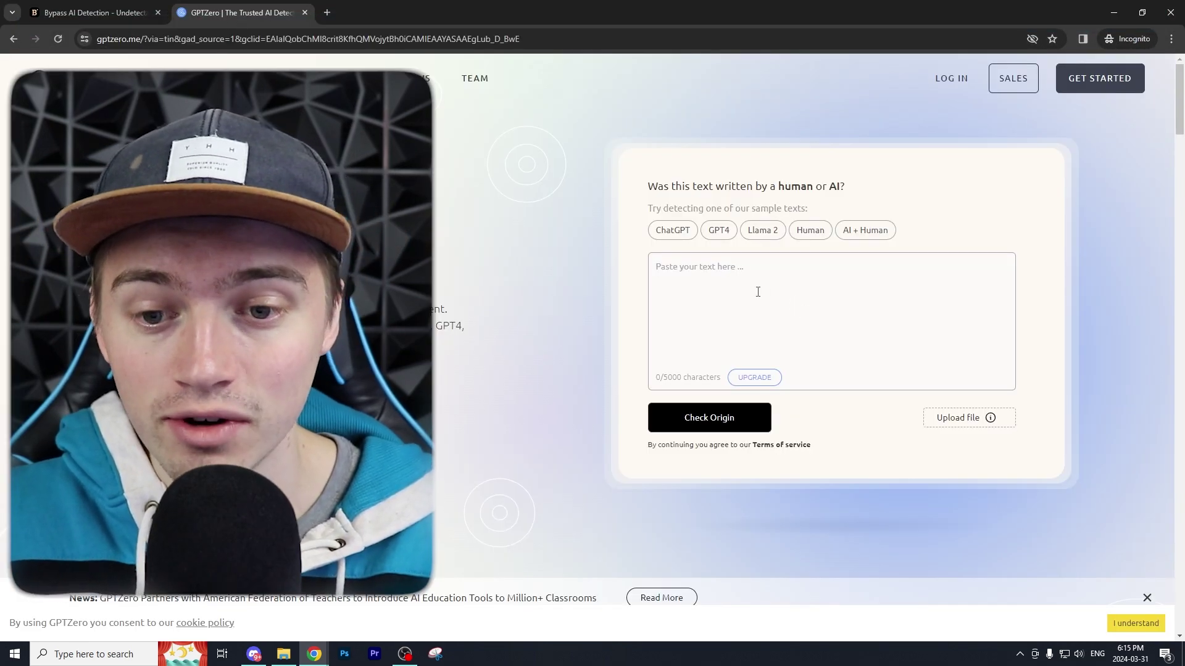
right_click(780, 288)
left_click(837, 414)
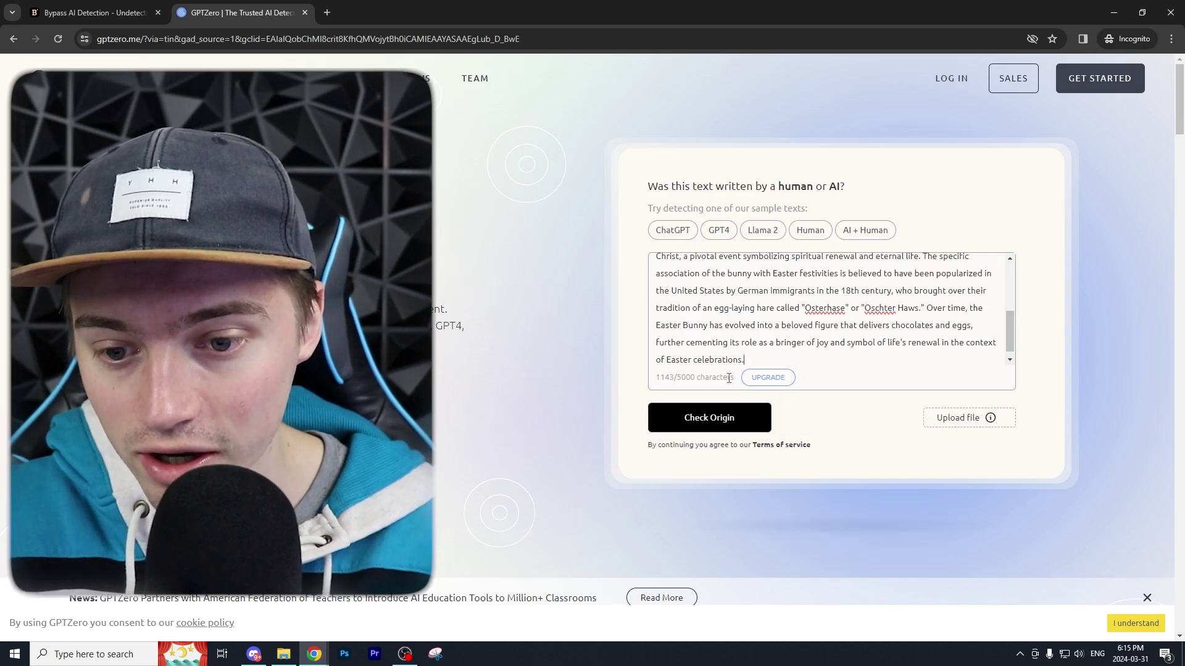
left_click(730, 419)
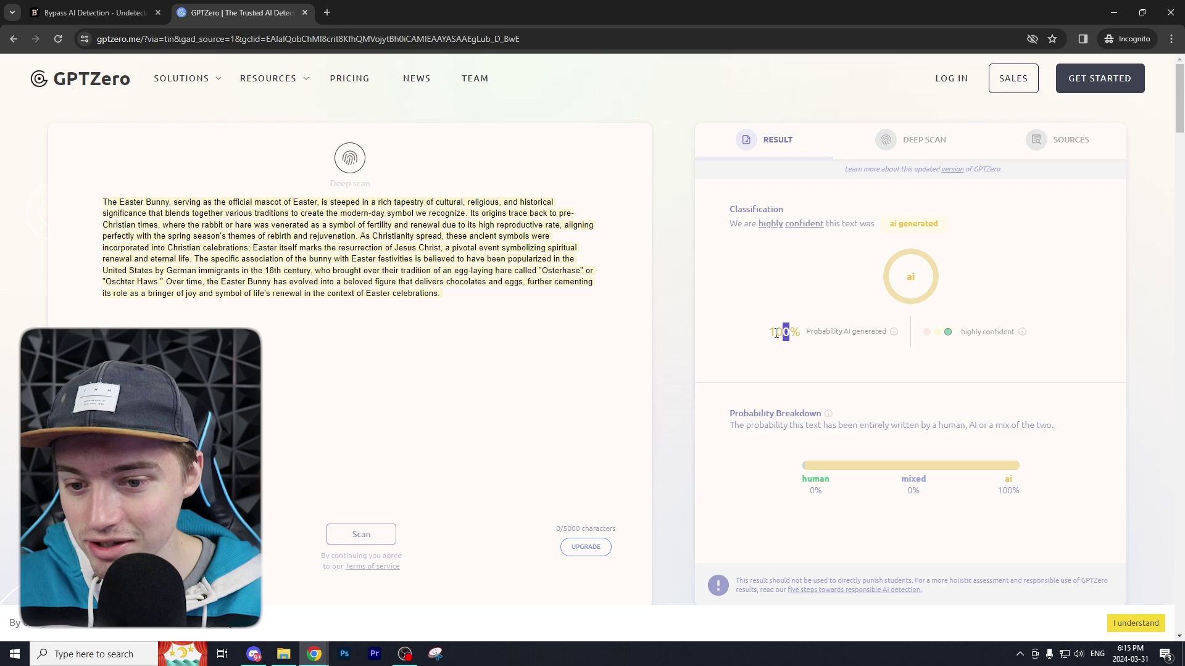
left_click_drag(801, 343, 887, 349)
left_click(887, 349)
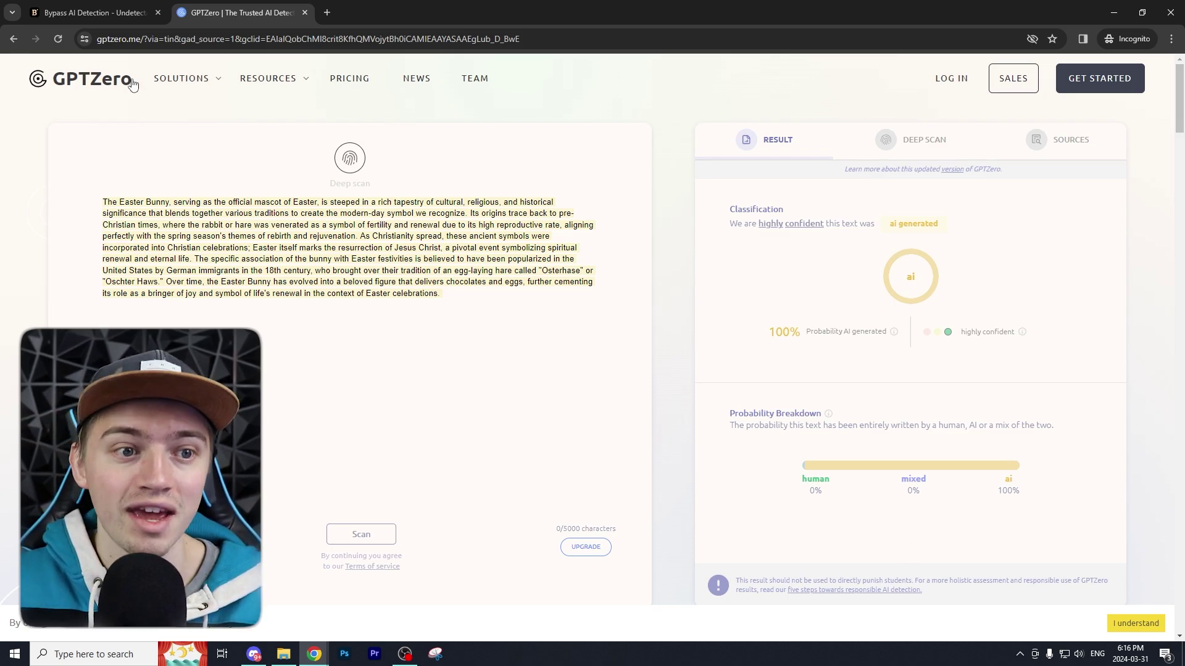
Humanize the pasted 180-word Easter Bunny paragraph in Enhanced mode into a 171-word rewrite.
left_click(93, 12)
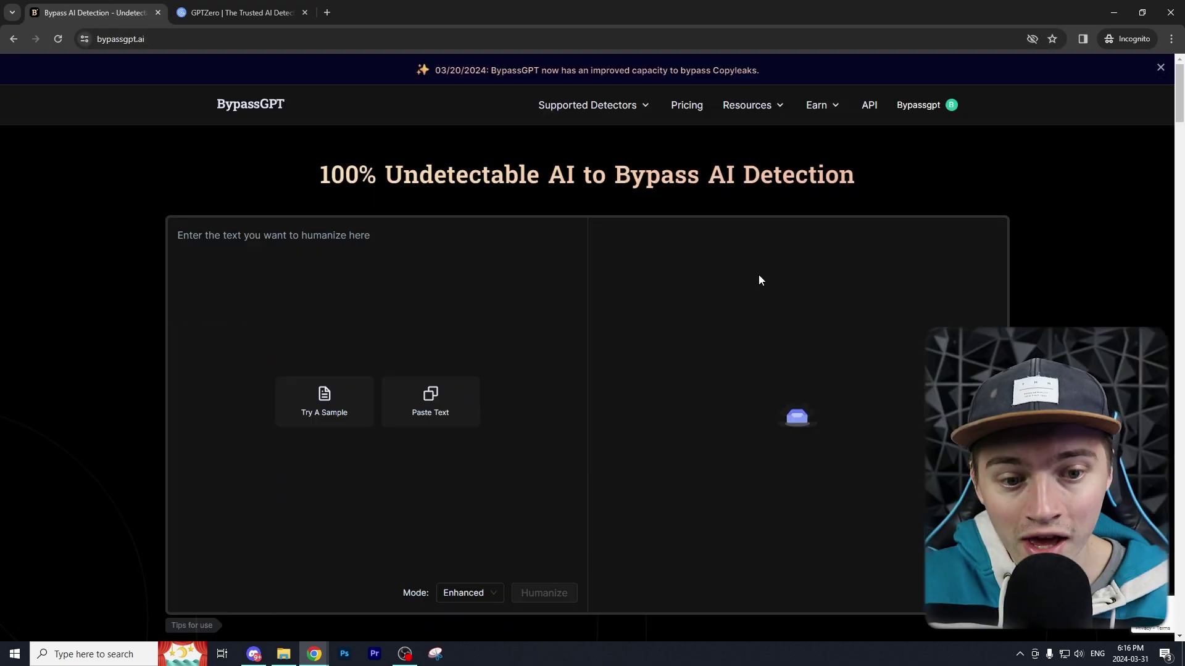
right_click(279, 243)
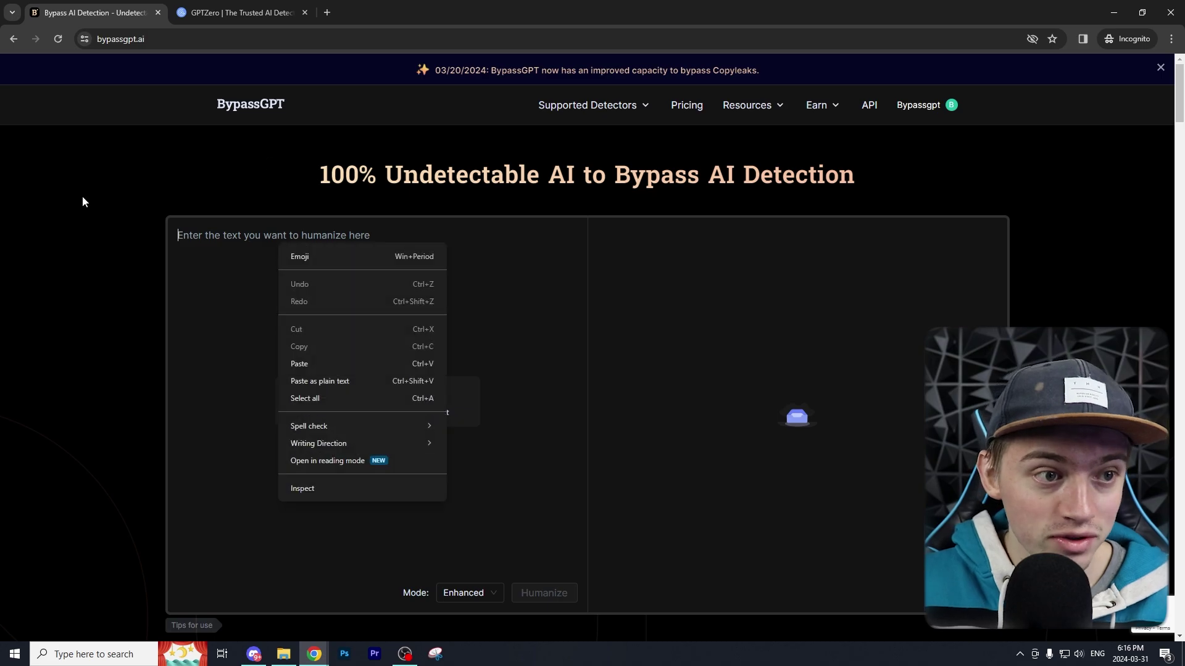
left_click(332, 362)
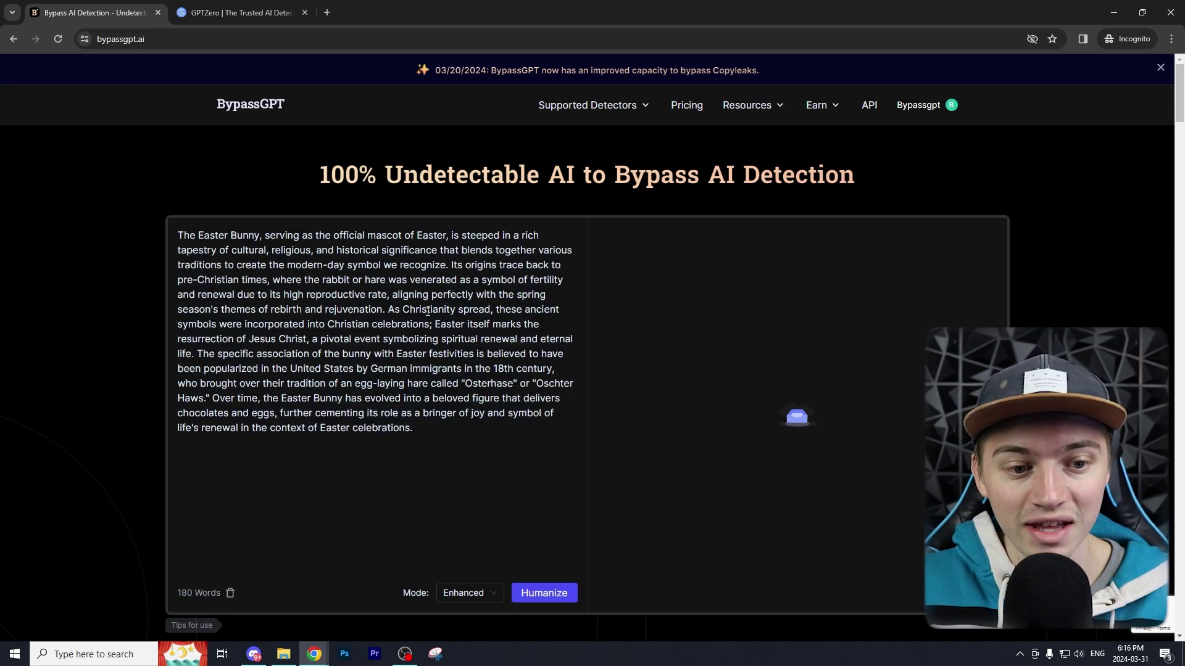
right_click(394, 336)
key("Escape")
scroll(512, 477, "down", 1)
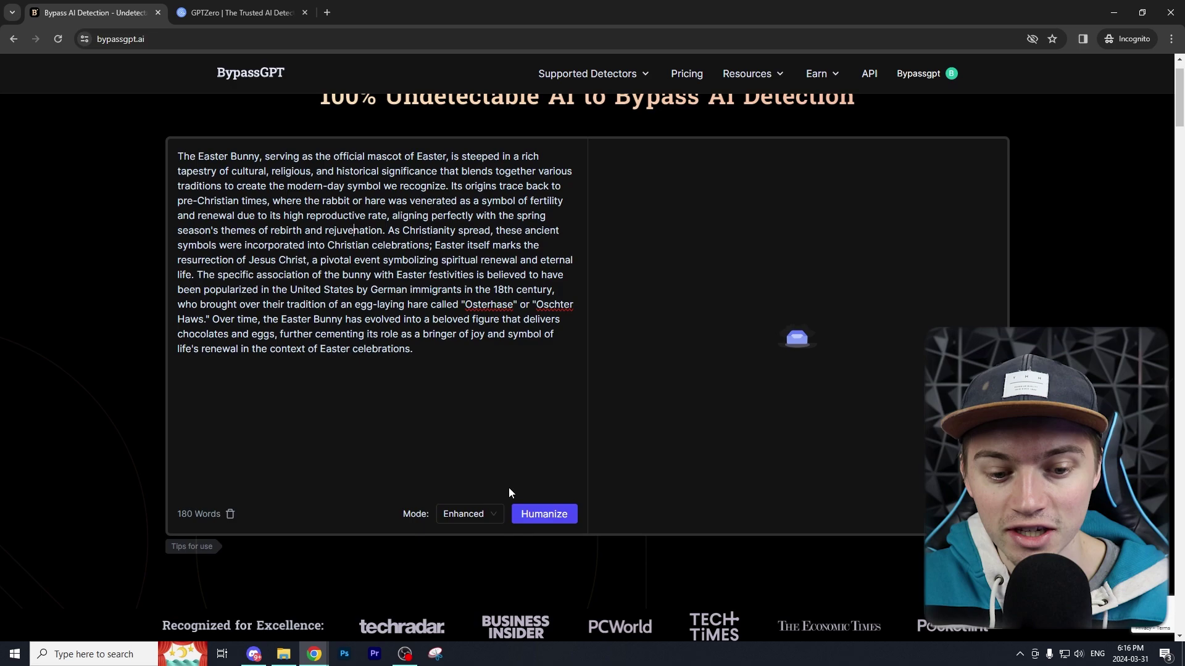
left_click(492, 515)
left_click(490, 378)
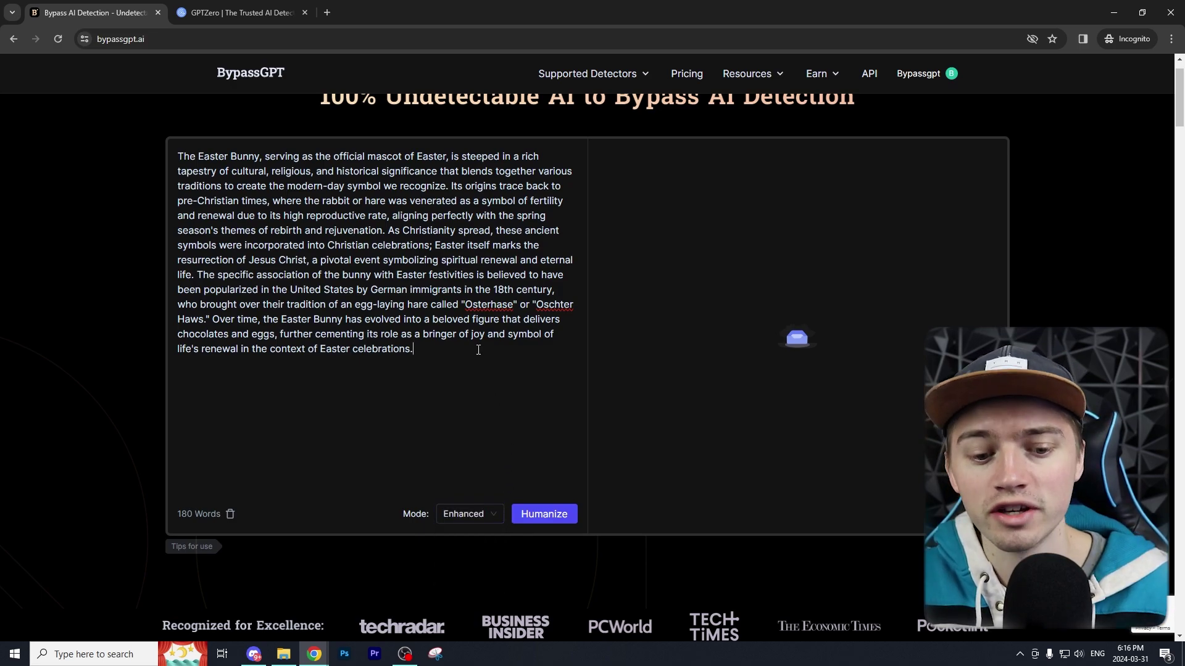
left_click(480, 517)
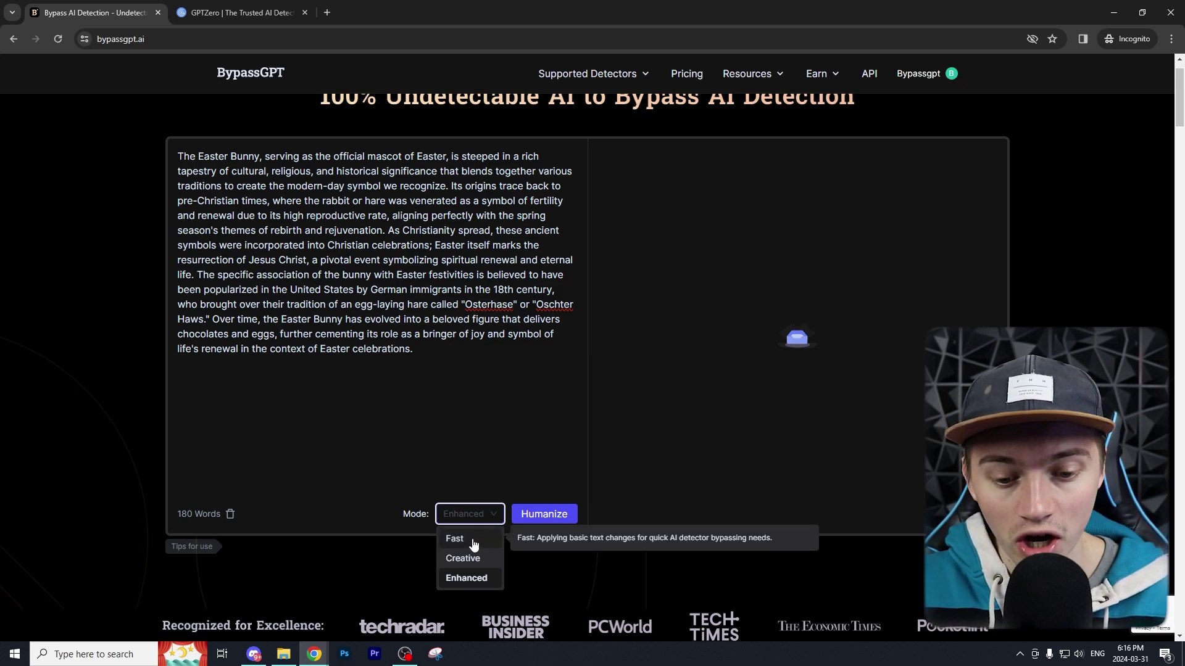
left_click(467, 578)
left_click(549, 524)
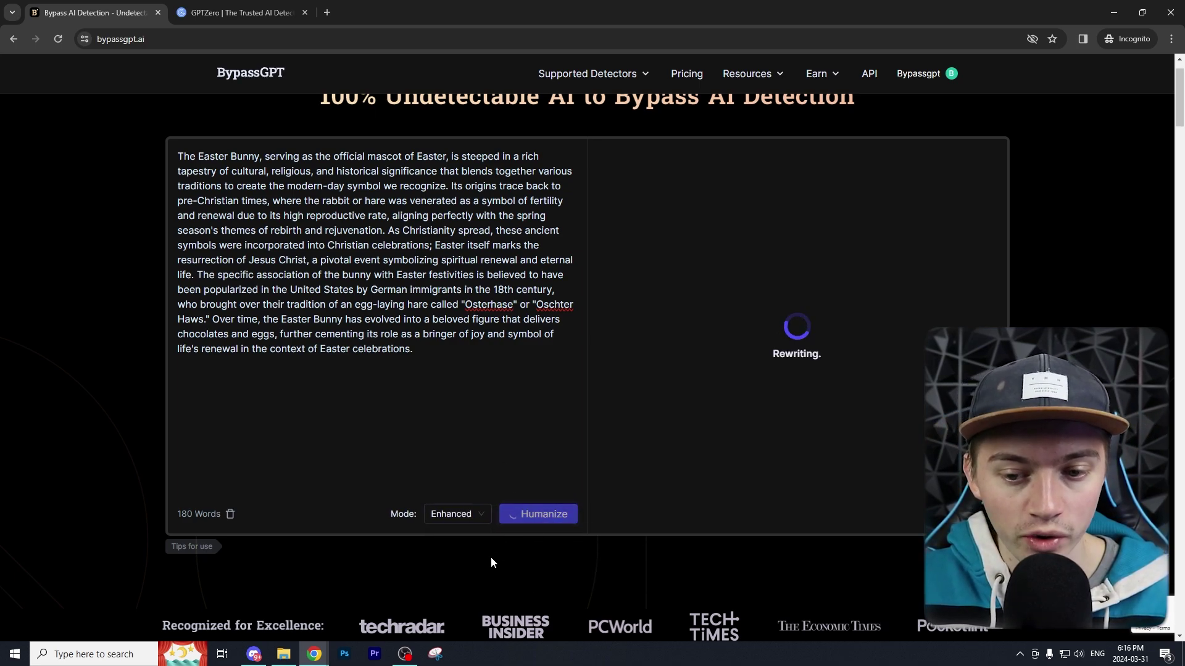
scroll(524, 424, "up", 2)
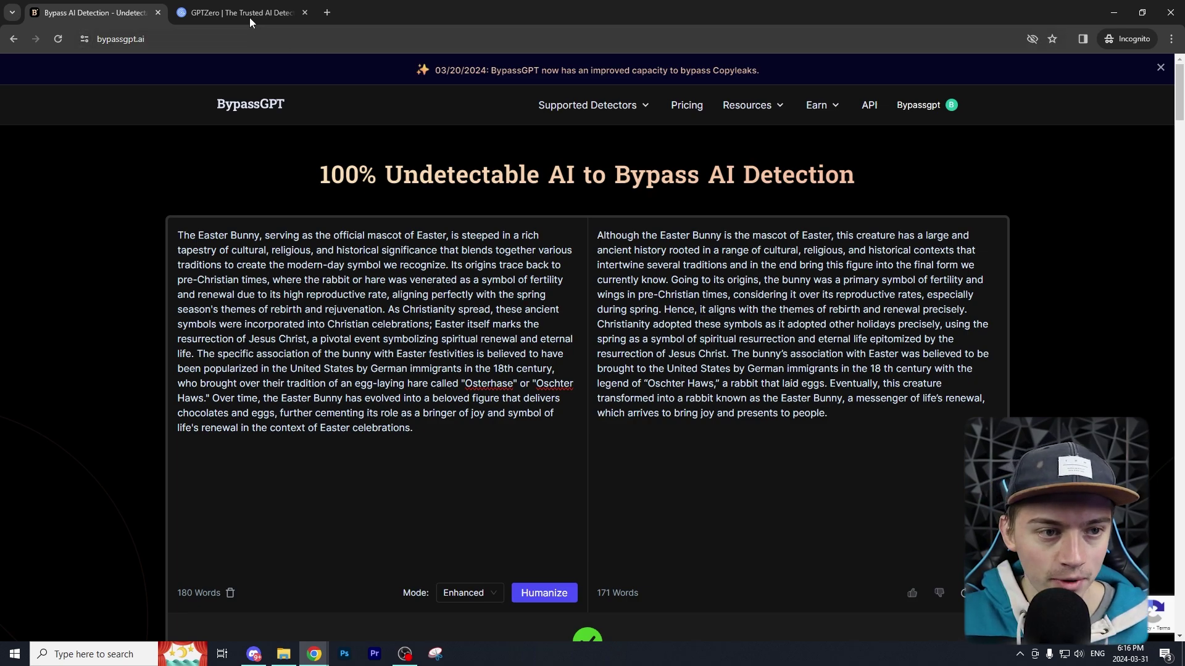
Replace GPTZero's text with the humanized Easter Bunny rewrite and scan it.
left_click(222, 12)
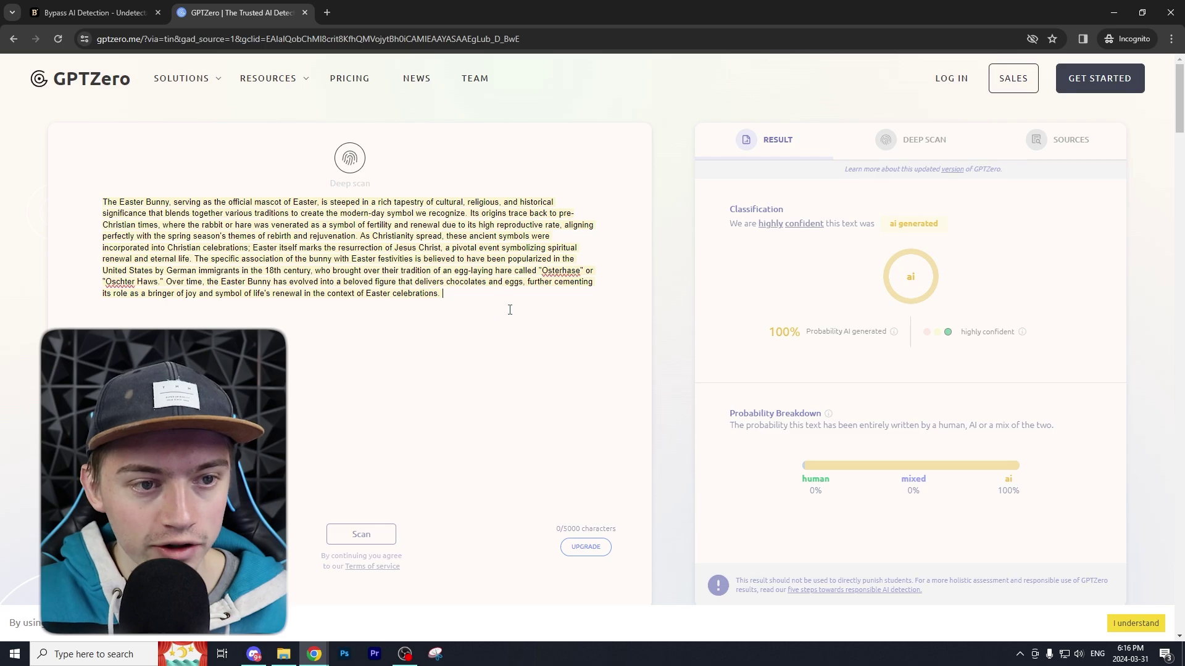
left_click_drag(510, 309, 6, 185)
key("F12")
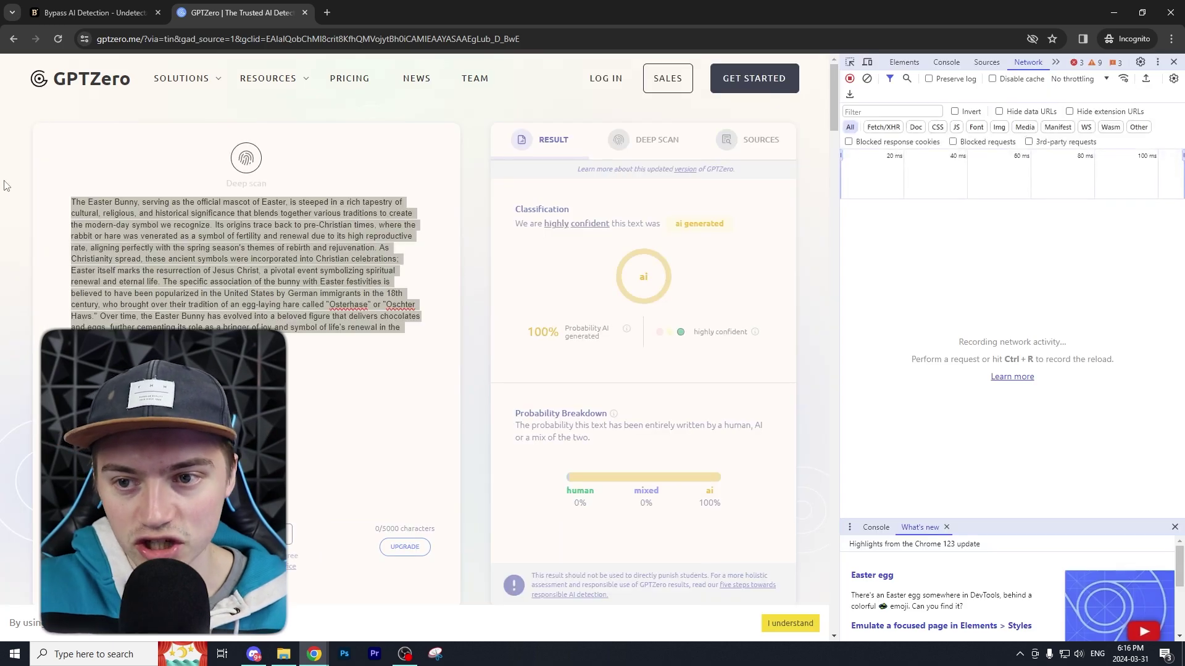
key("F12")
type("Although the Easter Bunny is the mascot of Easter, this creature has a large and ancient history rooted in a range of cultural, religious, and historical contexts that intertwine several traditions and in the end bring this figure into the final form we currently know. Going to its origins, the bunny was a primary symbol of fertility and wings in pre-Christian times, considering it over its reproductive rates, especially during spring. Hence, it aligns with the themes of rebirth and renewal precisely. Christianity adopted these symbols as it adopted other holidays precisely, using the spring as a symbol of spiritual resurrection and eternal life epitomized by the resurrection of Jesus Christ. The bunny’s association with Easter was believed to be brought to the United States by German immigrants in the 18 th century with the legend of \"Oschter Haws,\" a rabbit that laid eggs. Eventually, this creature transformed into a rabbit known as the Easter Bunny, a messenger of life’s renewal, which arrives to bring joy and presents to people.")
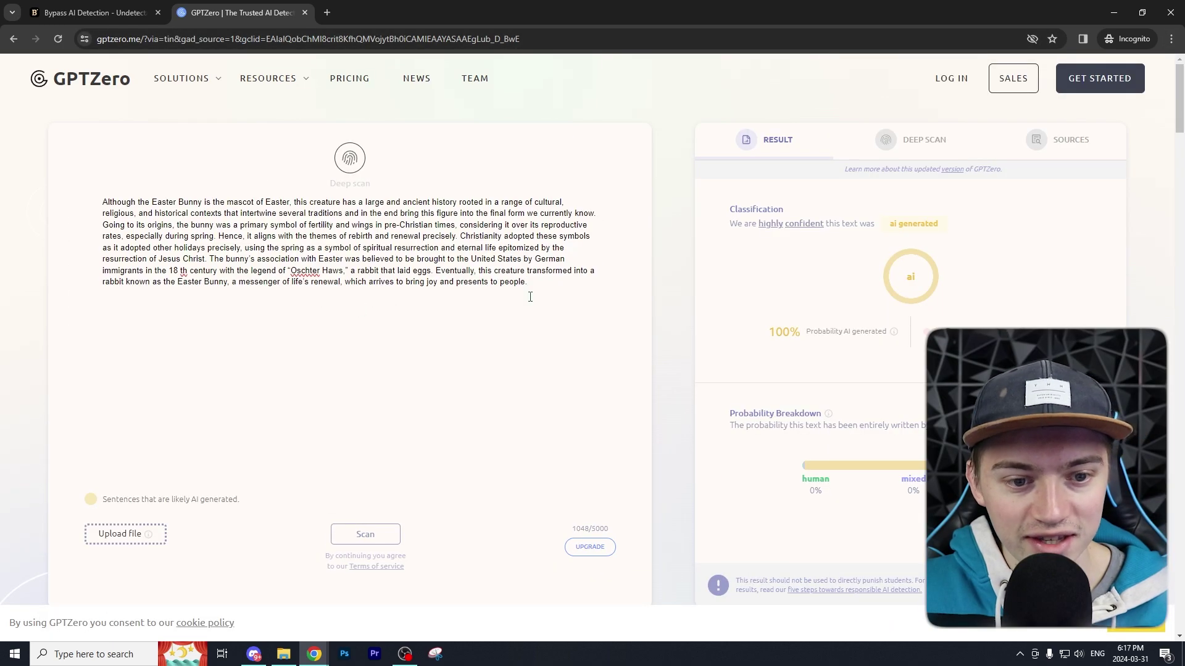
left_click(96, 12)
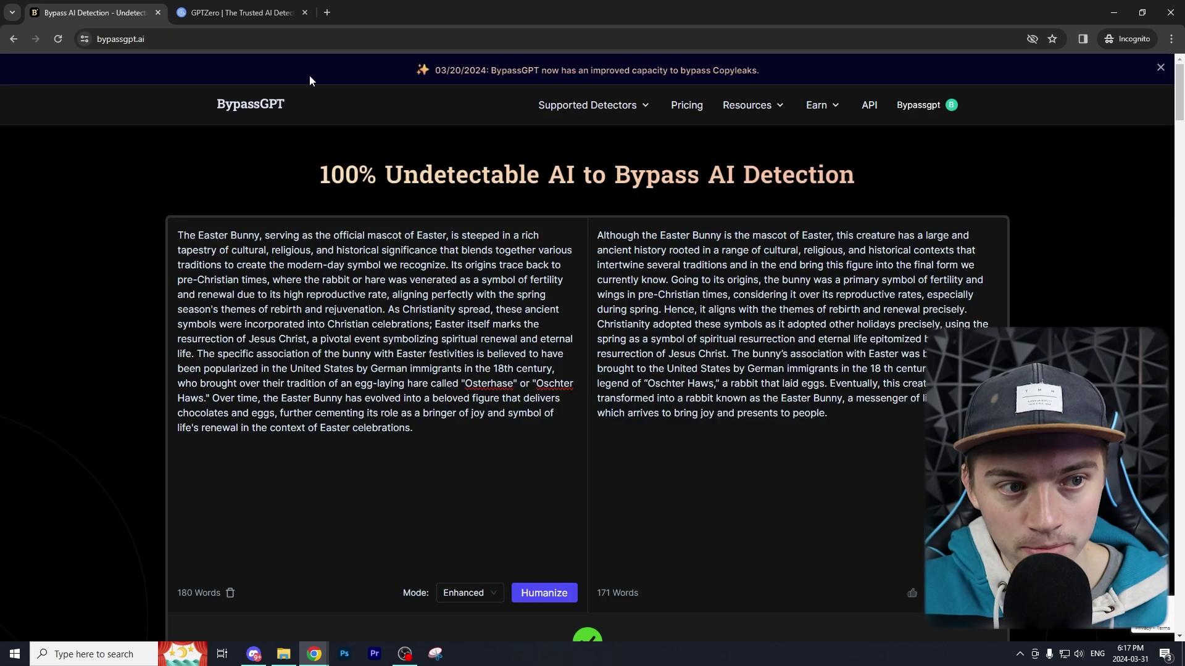
left_click(240, 13)
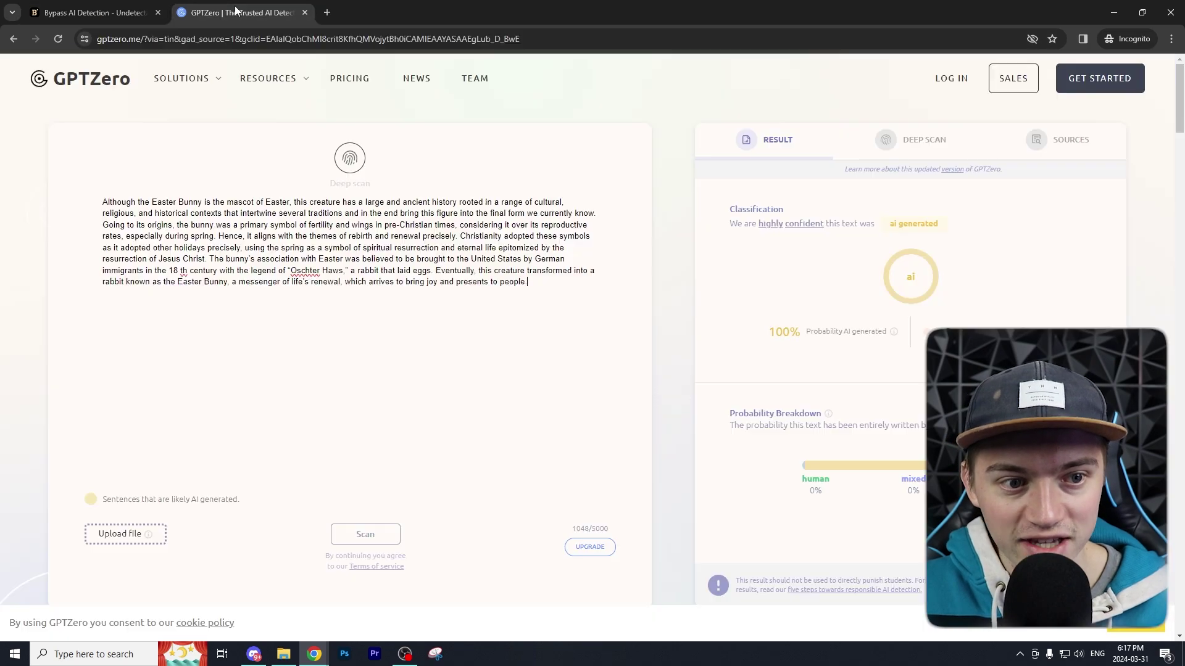
left_click(363, 535)
Highlight the resulting 3% Probability AI generated score.
double_click(786, 332)
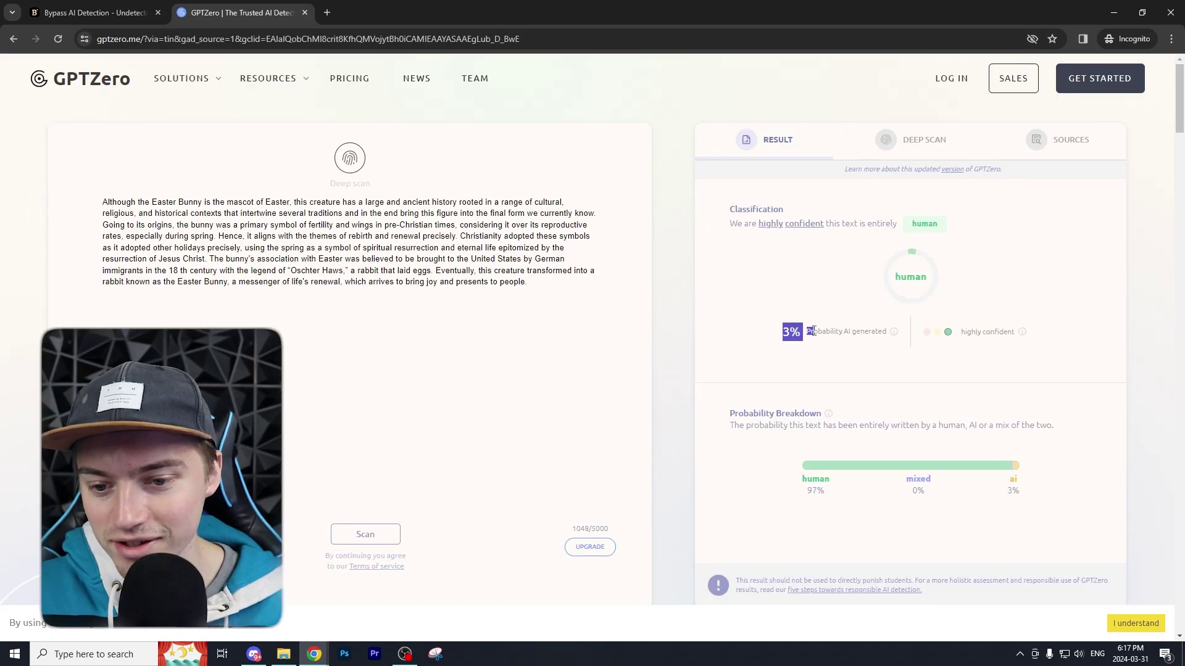
left_click(788, 333)
triple_click(792, 336)
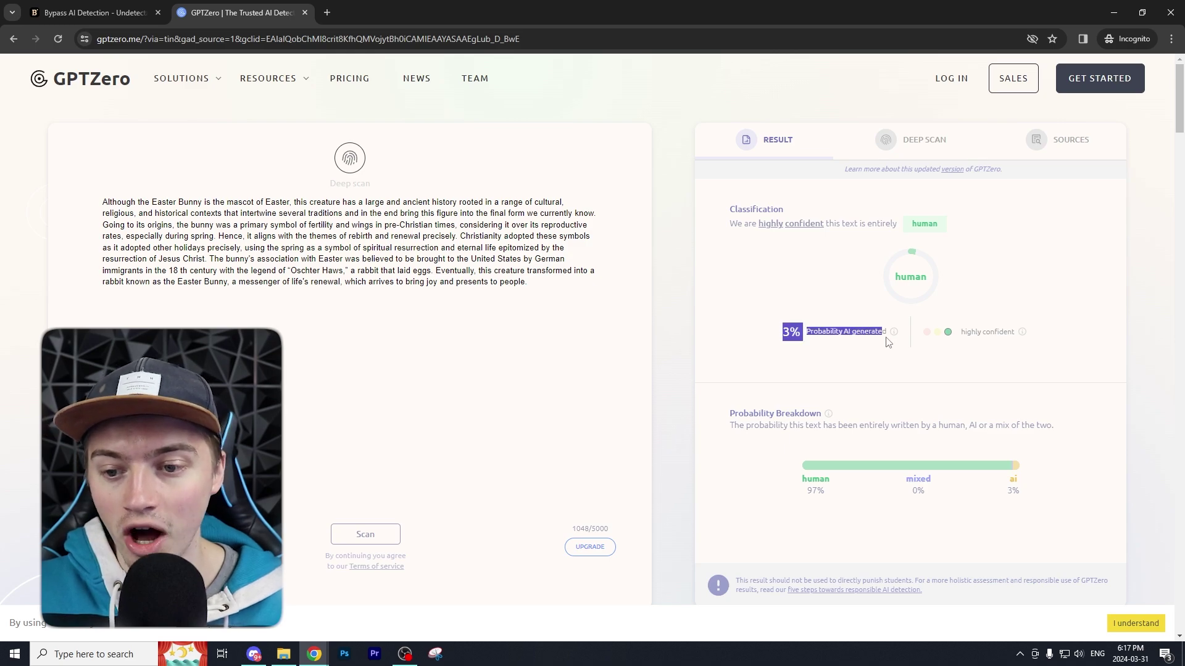
left_click(794, 335)
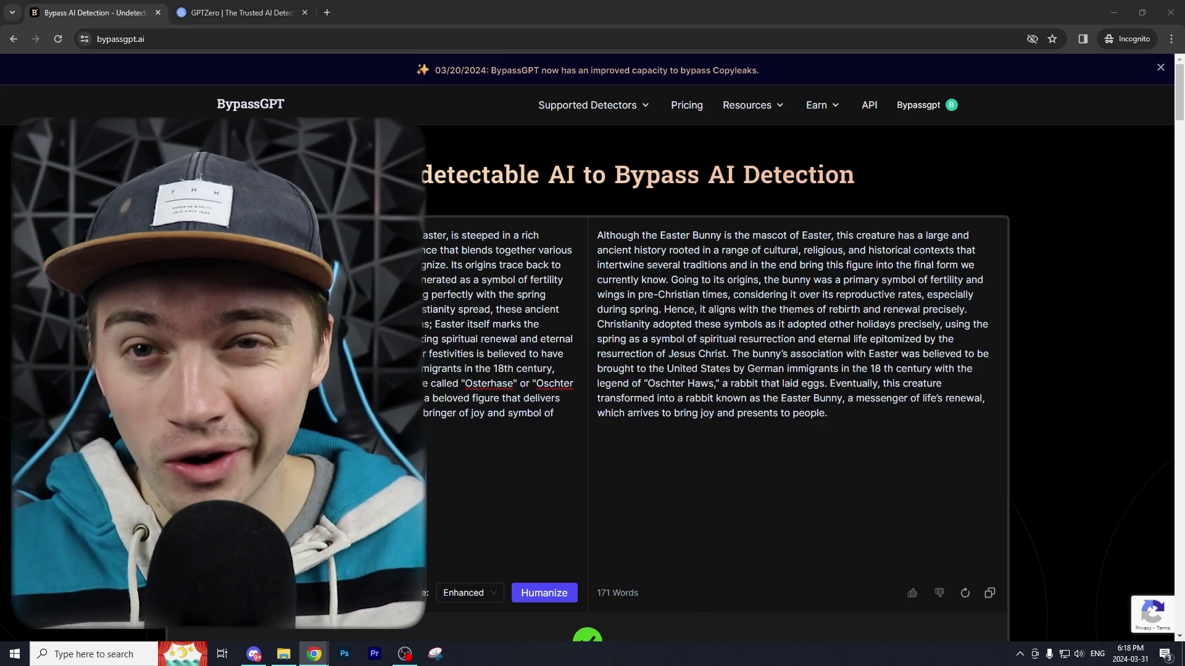
Review the ChatGPT chat and highlight the plagiarism rewrite request for the Easter Bunny paragraph.
key("alt+Tab")
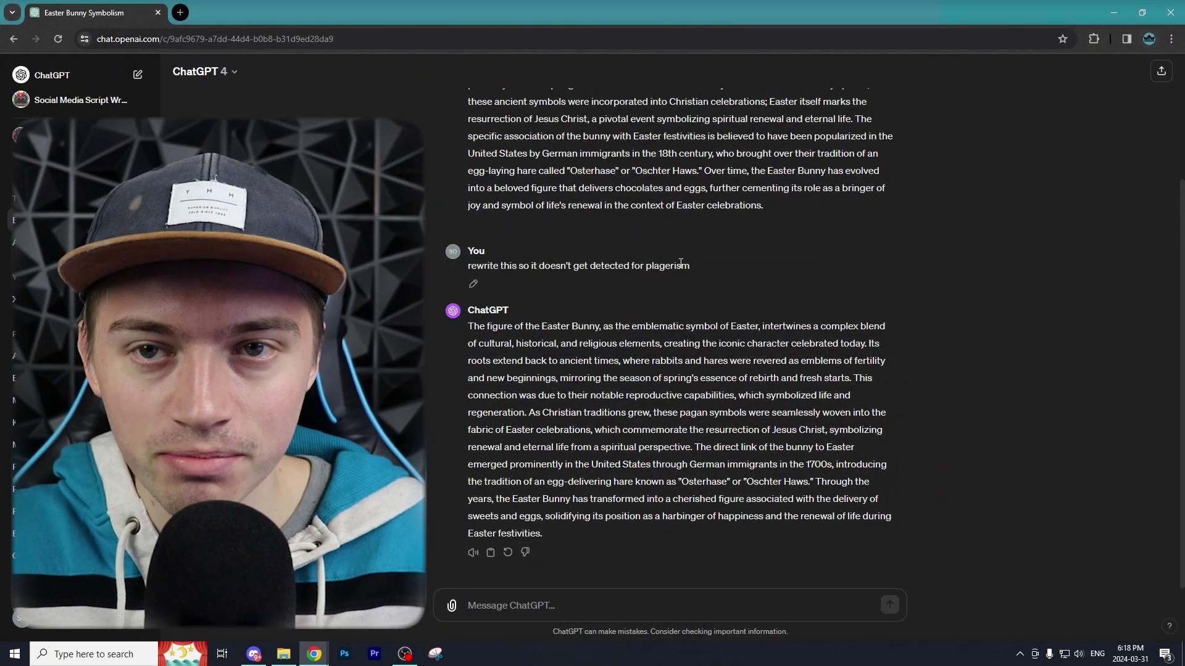
scroll(677, 265, "up", 3)
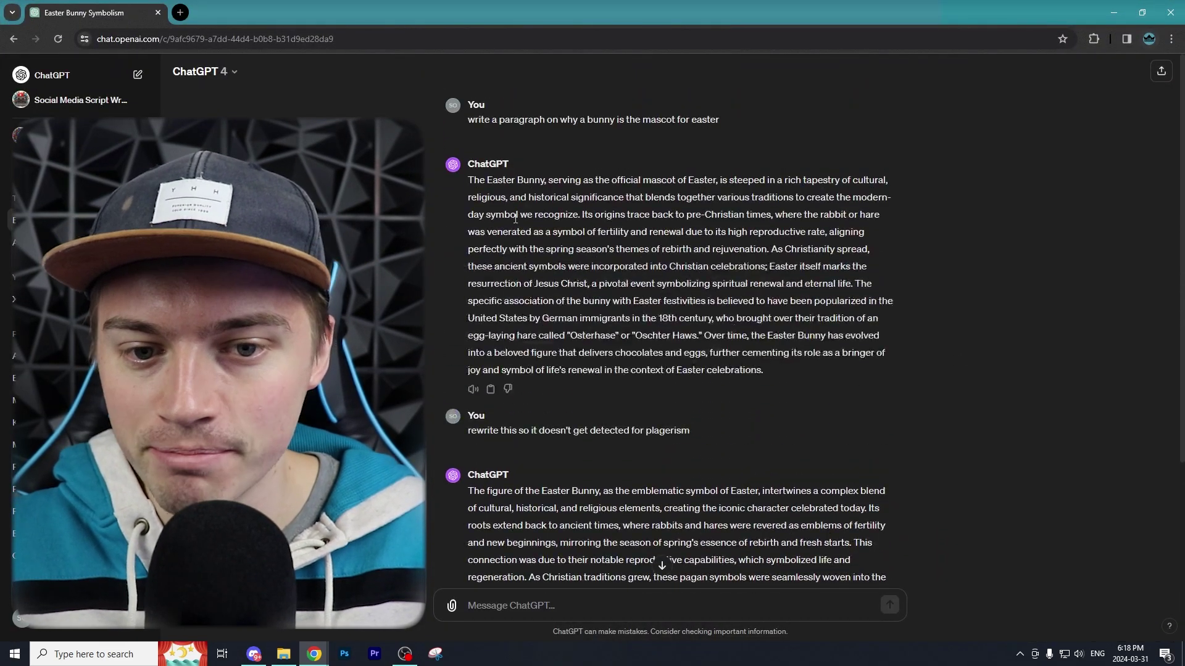
scroll(823, 379, "down", 3)
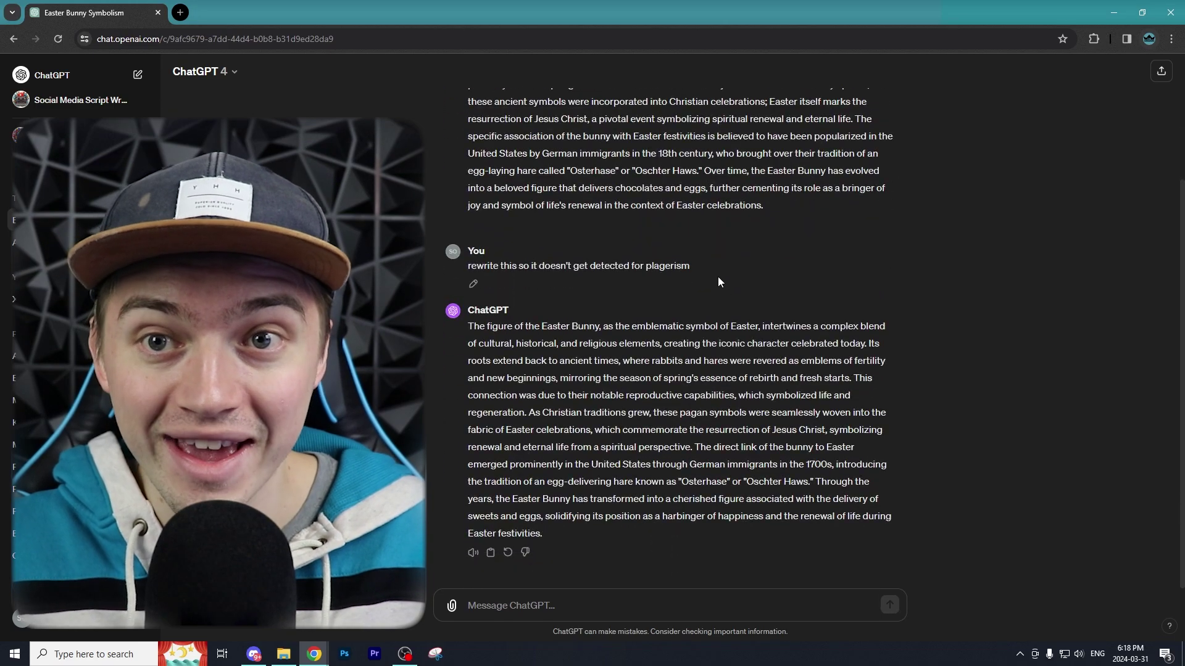
left_click_drag(477, 268, 580, 274)
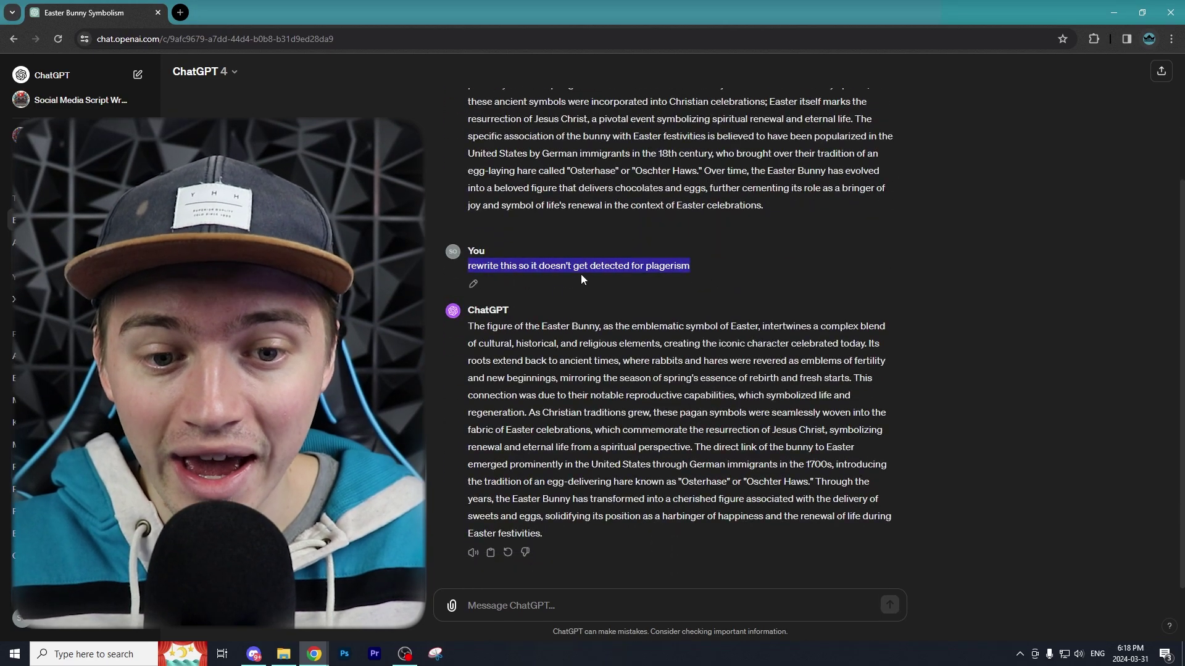
left_click(580, 274)
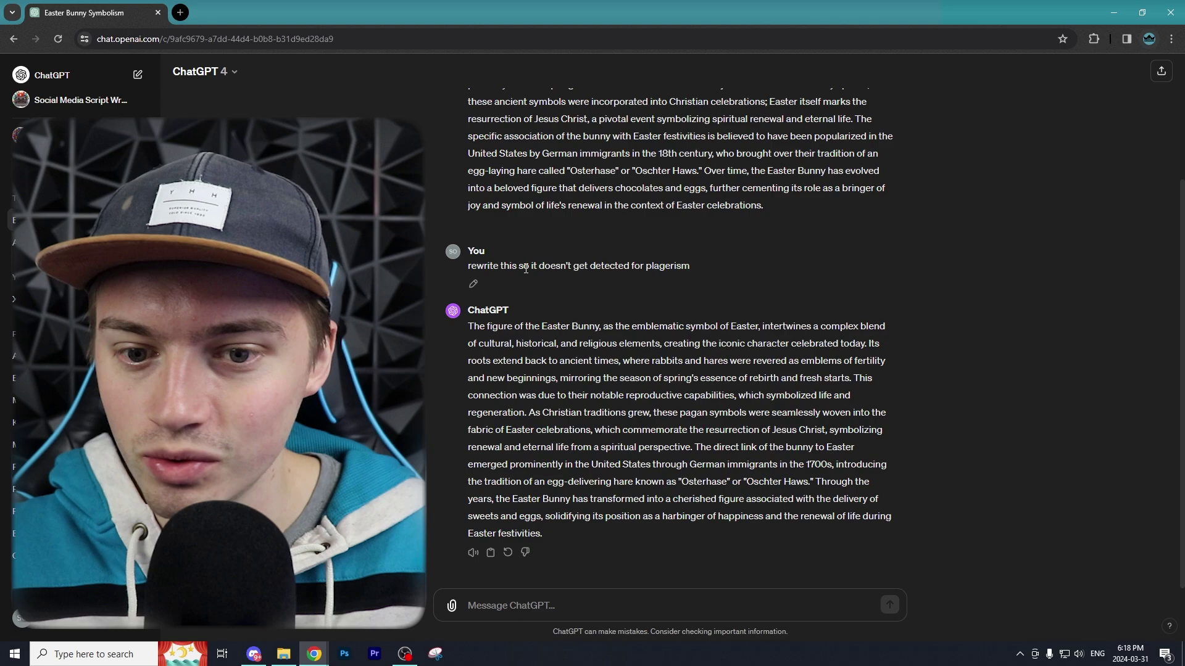
scroll(606, 344, "up", 3)
scroll(555, 469, "down", 3)
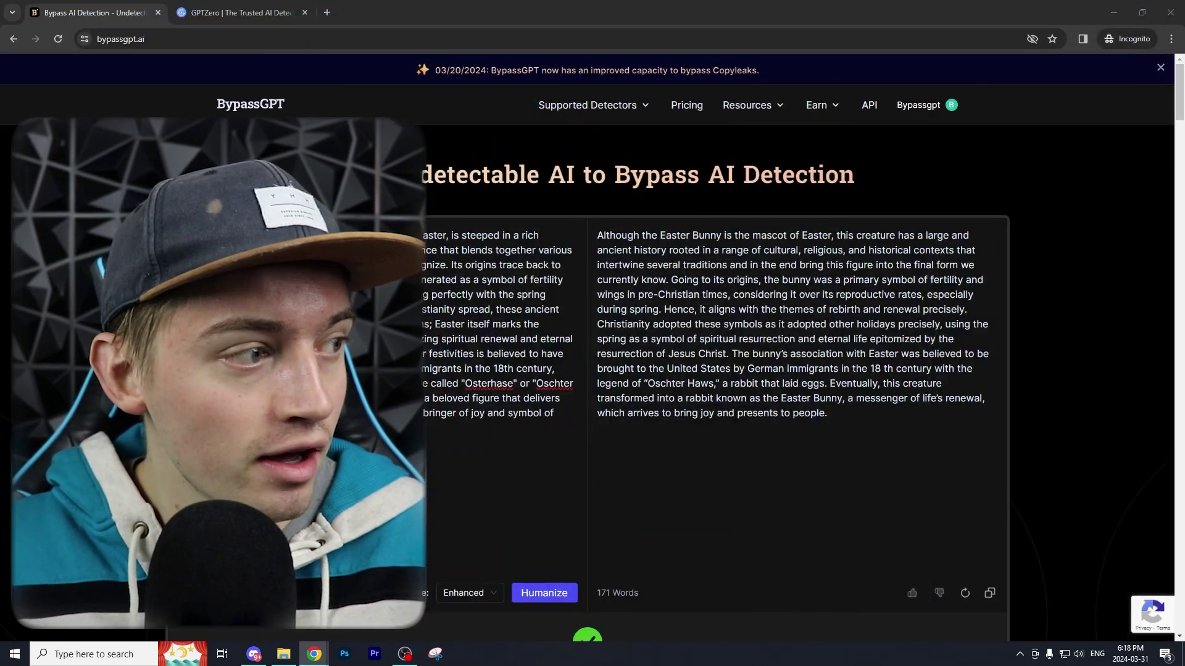
Scan ChatGPT's reworded Easter Bunny paragraph in GPTZero, which rates it 100% AI generated.
key("ctrl+Tab")
right_click(344, 231)
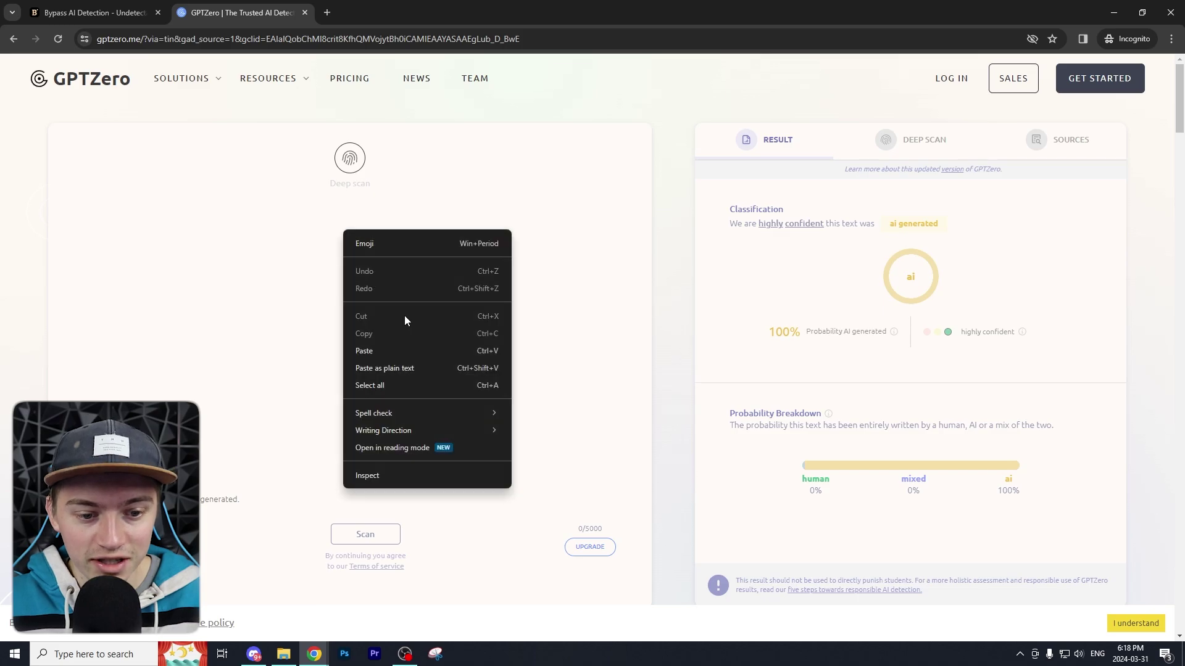
left_click(370, 351)
left_click(365, 535)
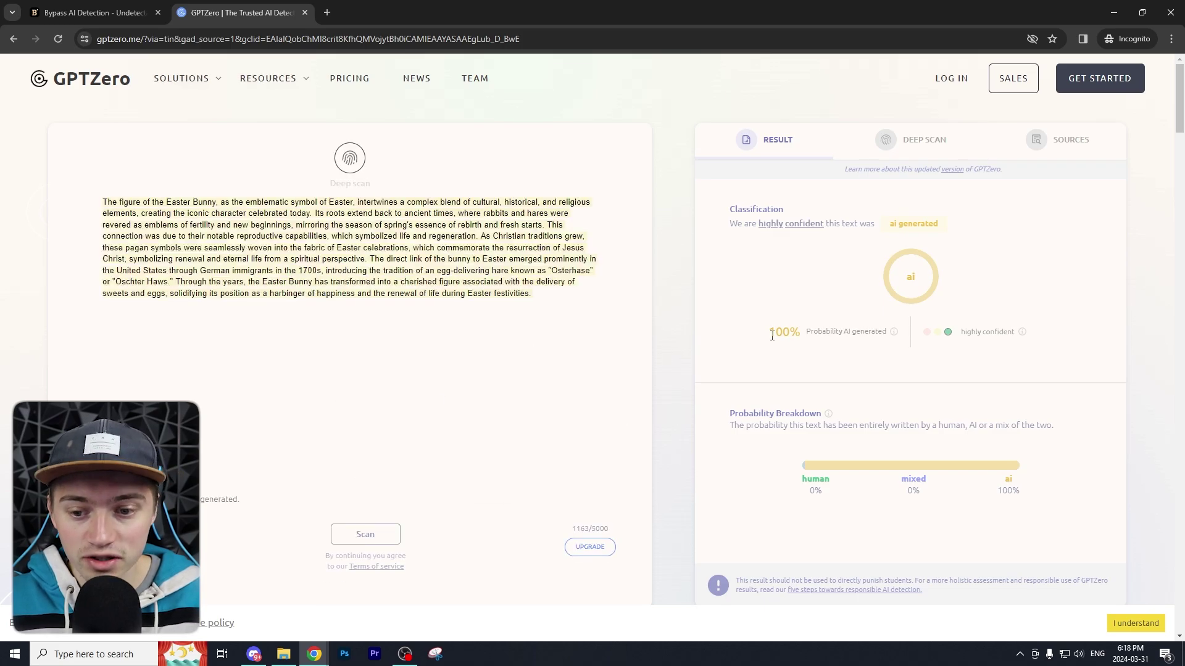
left_click_drag(772, 336, 812, 365)
left_click(811, 374)
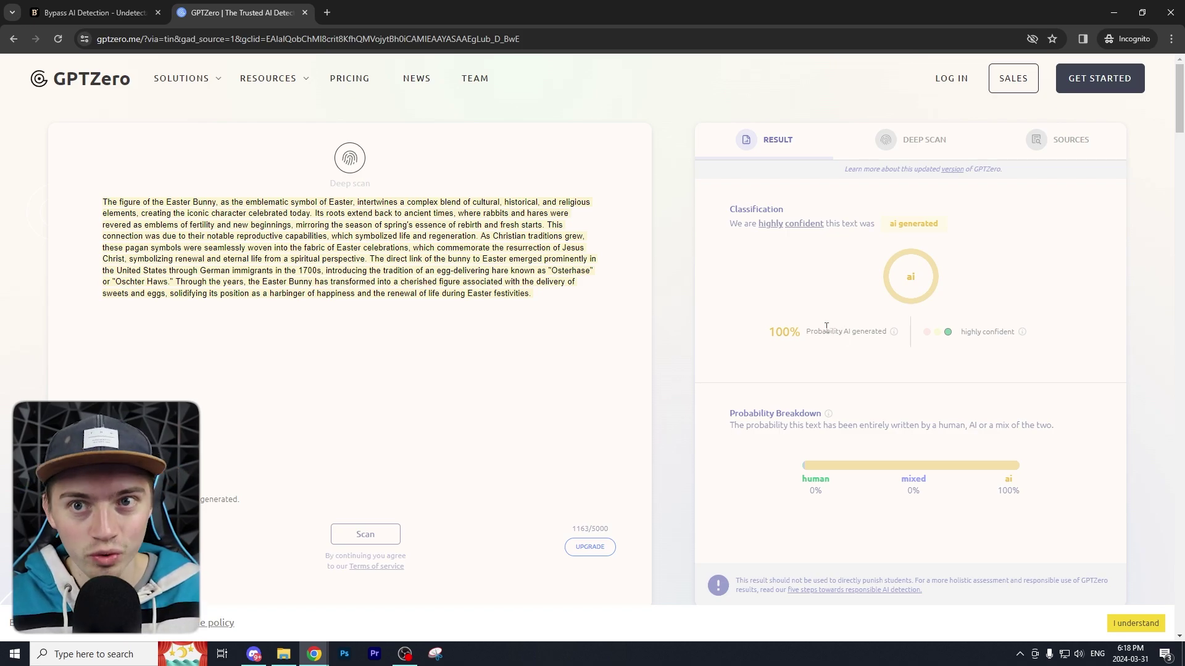
left_click(136, 8)
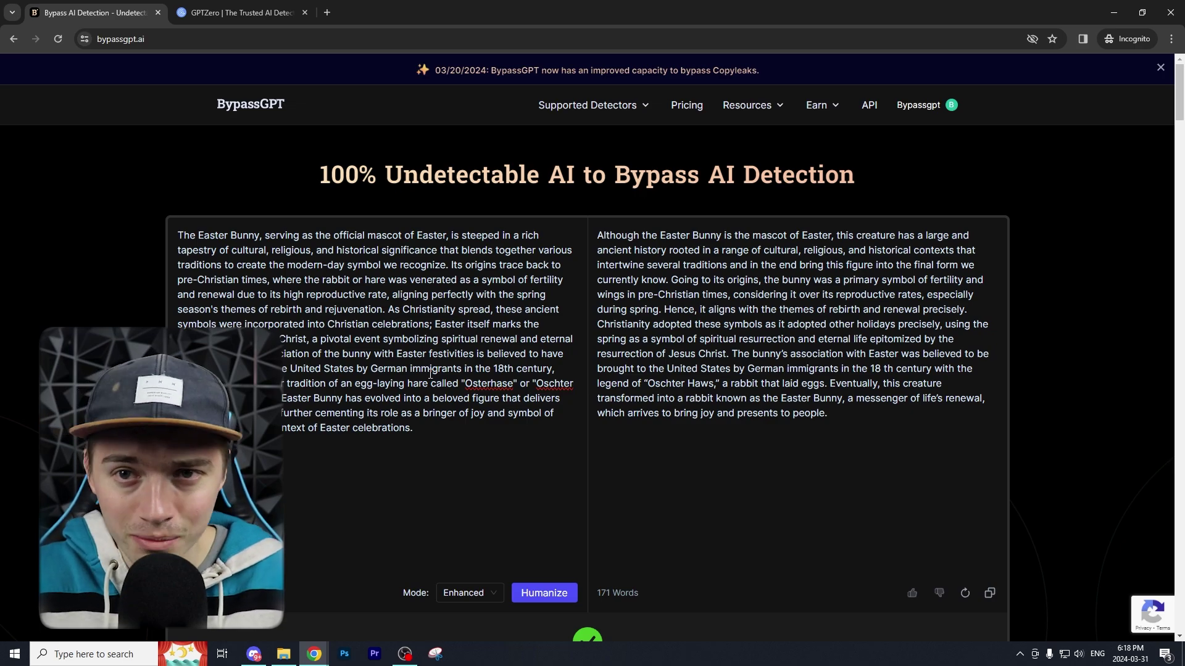
Show BypassGPT's Supported Detectors list: GPTZero, Turnitin, Winston AI, Copyleaks.
mouse_move(602, 108)
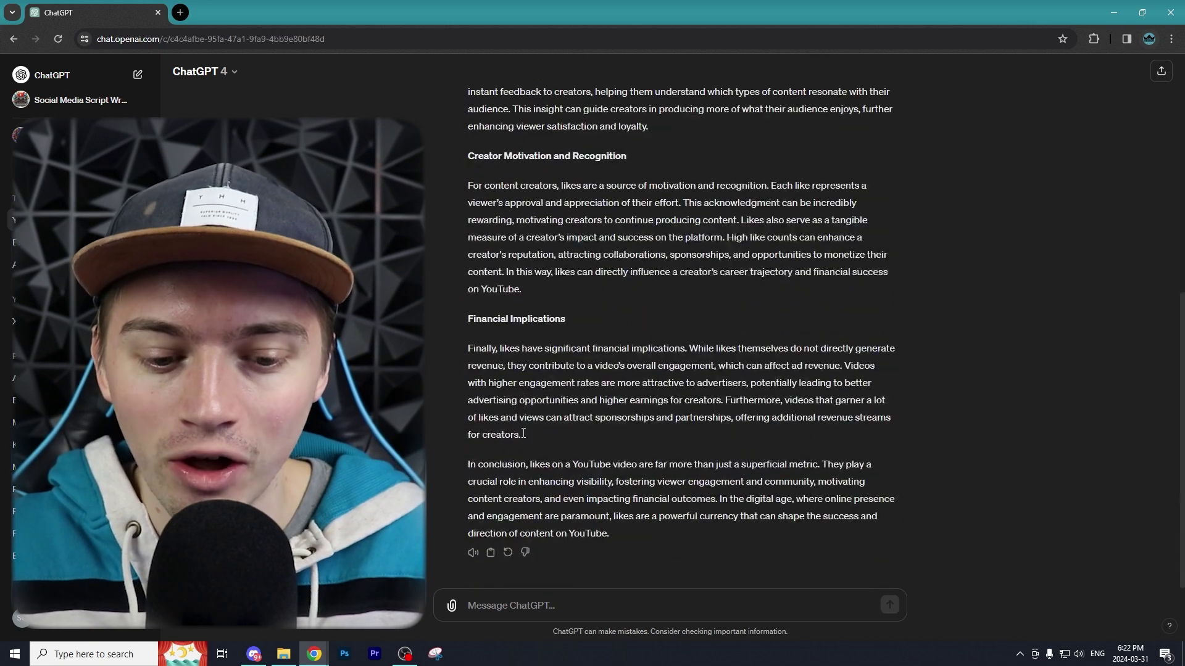
Copy ChatGPT's completed essay on why YouTube likes matter.
left_click(490, 552)
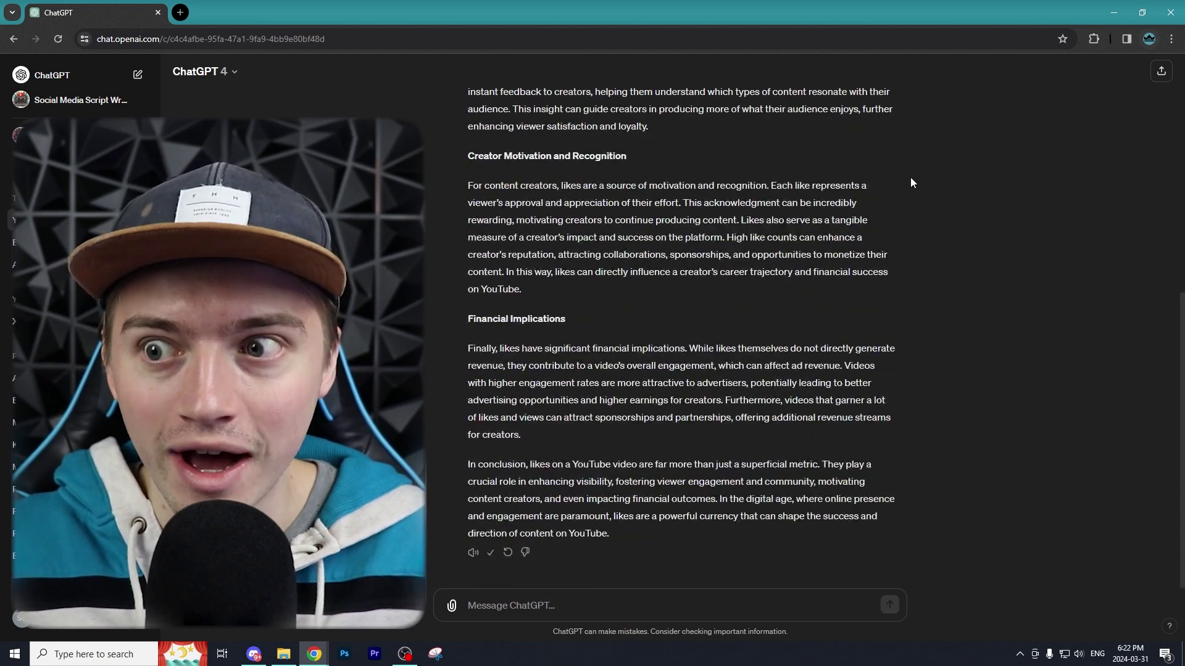
Scan the original YouTube likes essay in Winston AI: 0% human, readability score 17.
left_click(1171, 12)
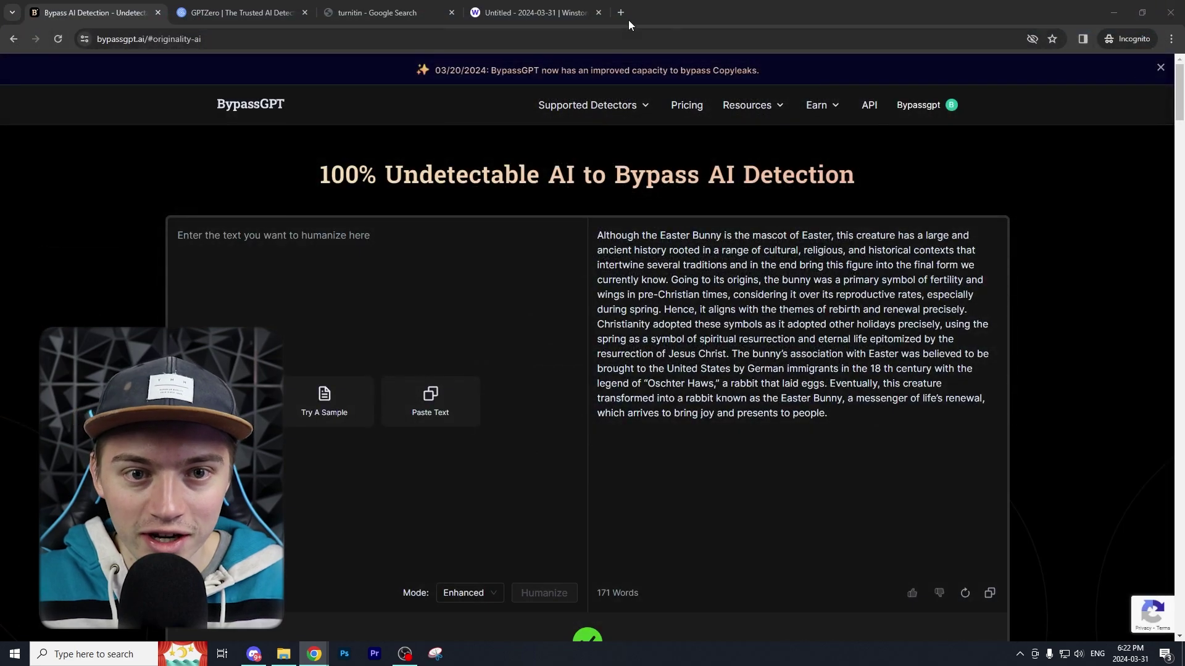
left_click(524, 11)
right_click(343, 198)
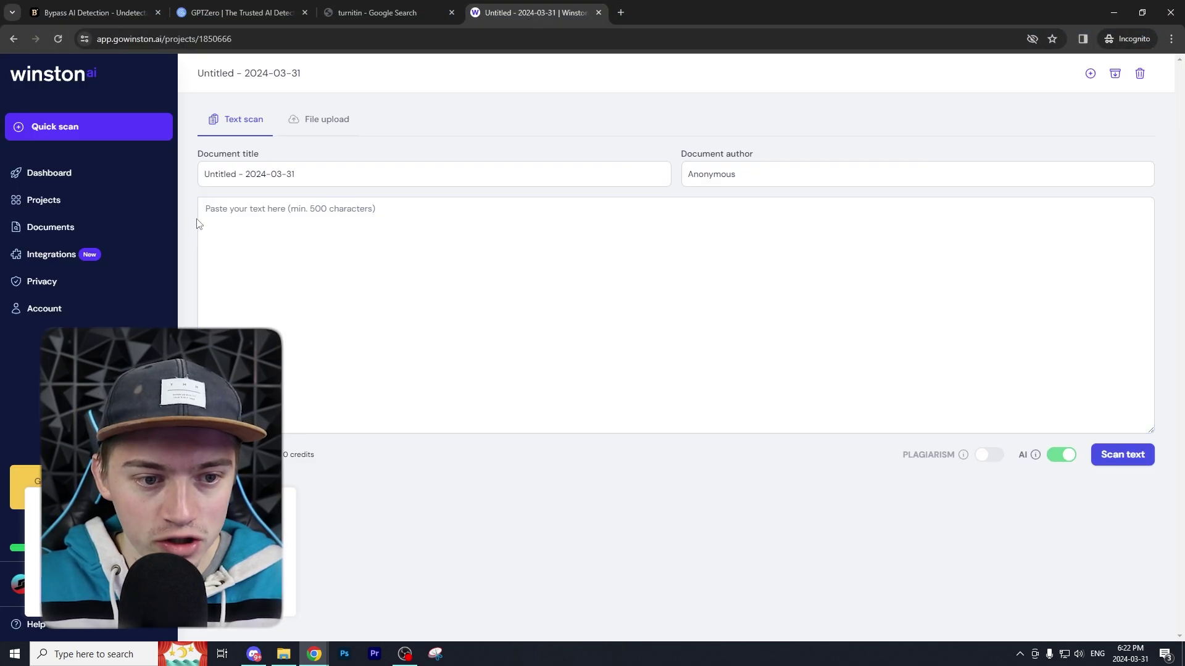
right_click(233, 222)
left_click(301, 336)
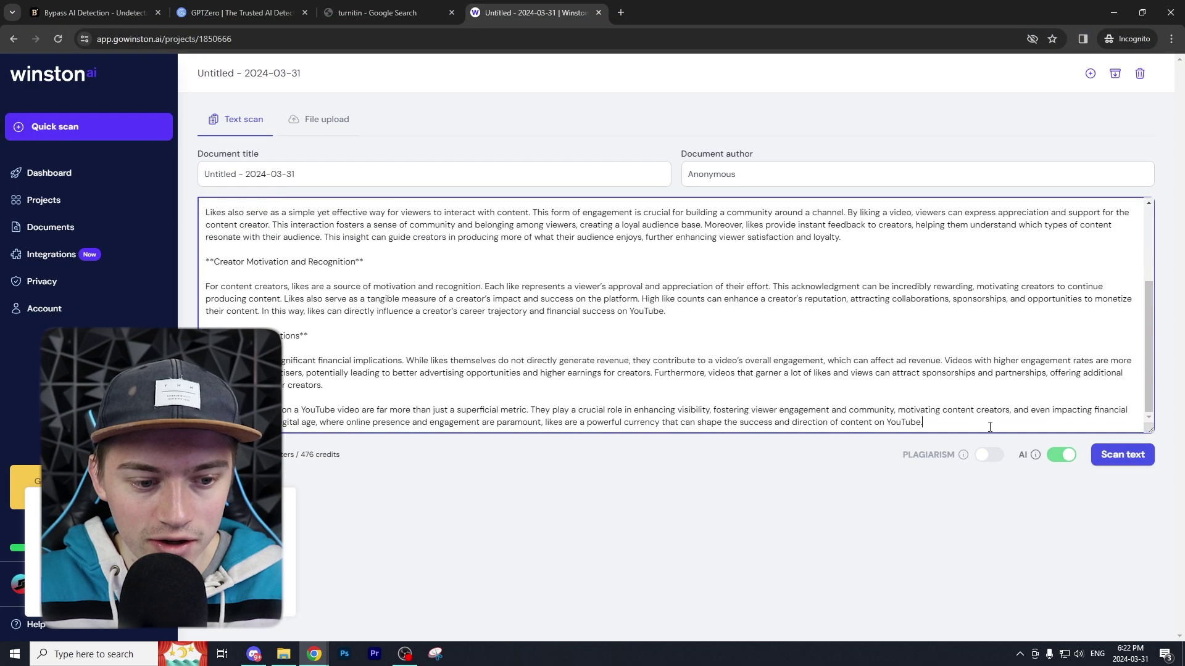
left_click(1123, 454)
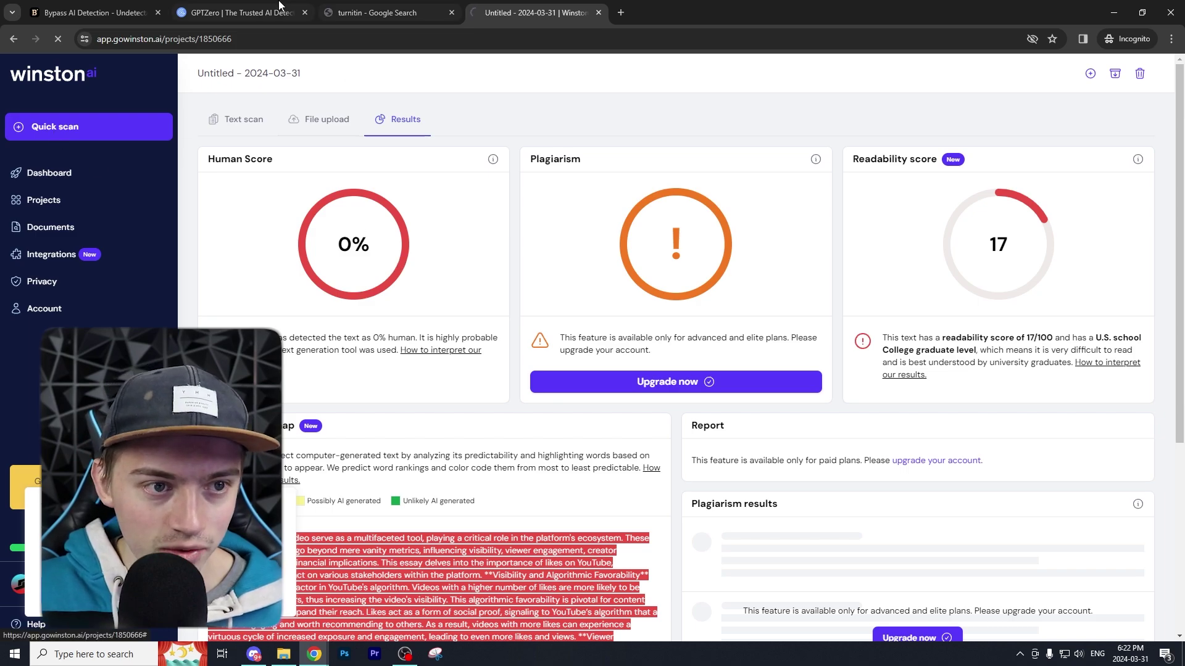
Paste the YouTube likes essay into BypassGPT and humanize it into 564 words.
key("ctrl+Tab")
right_click(301, 239)
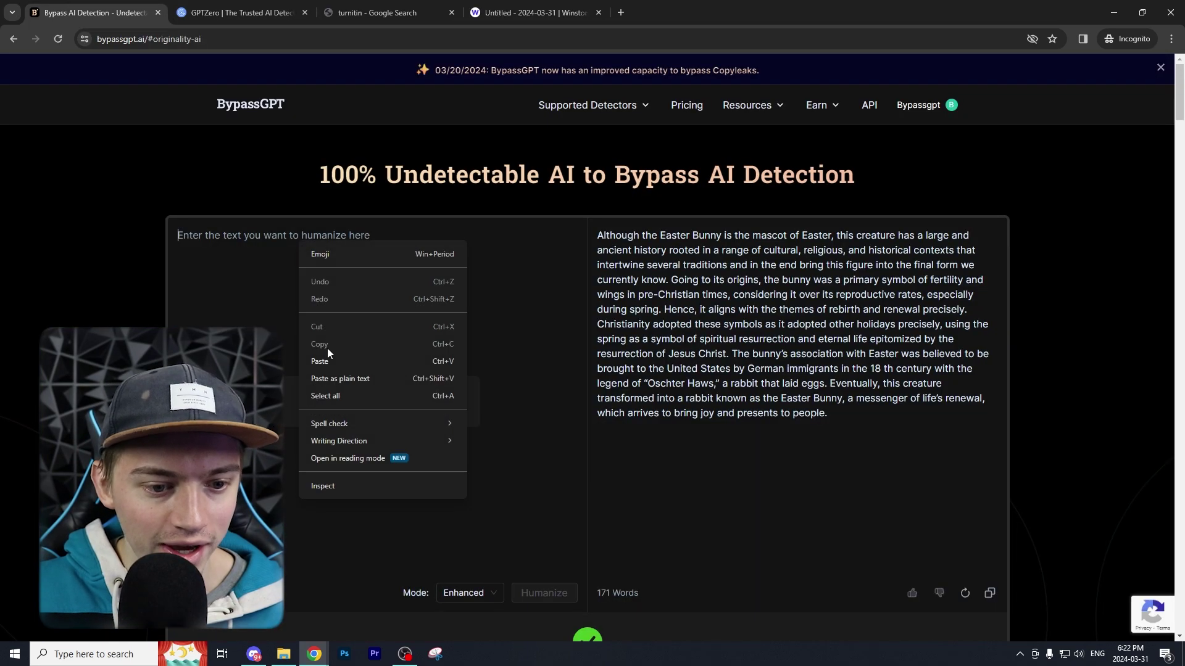
left_click(327, 361)
scroll(549, 311, "down", 6)
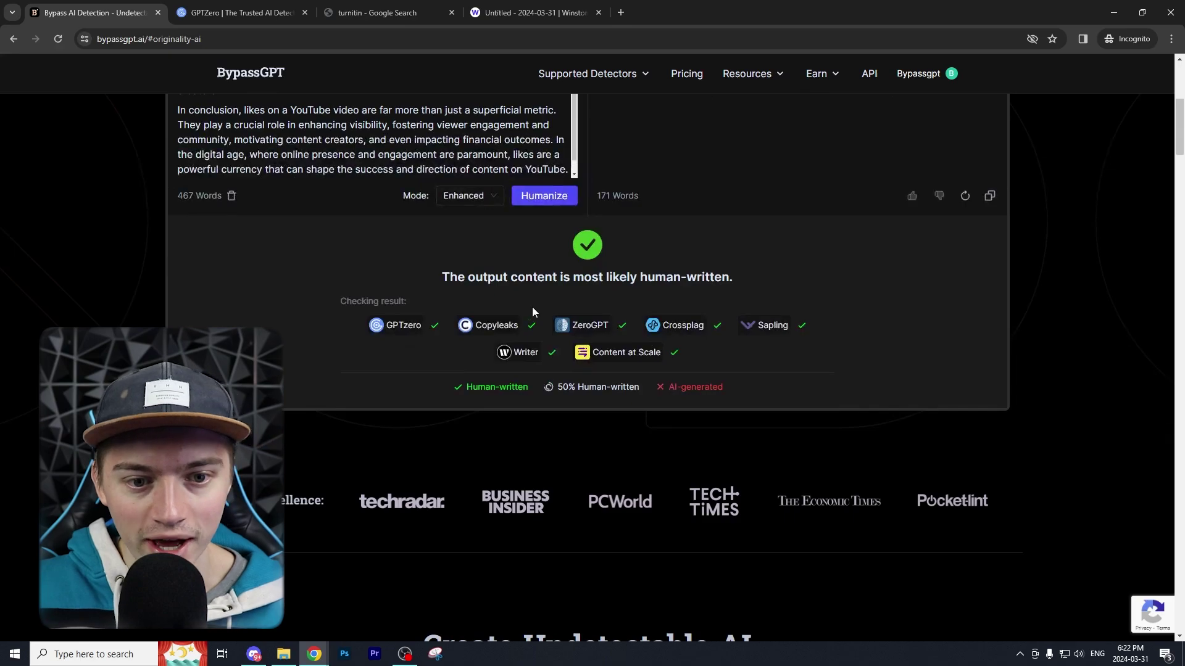
left_click(541, 196)
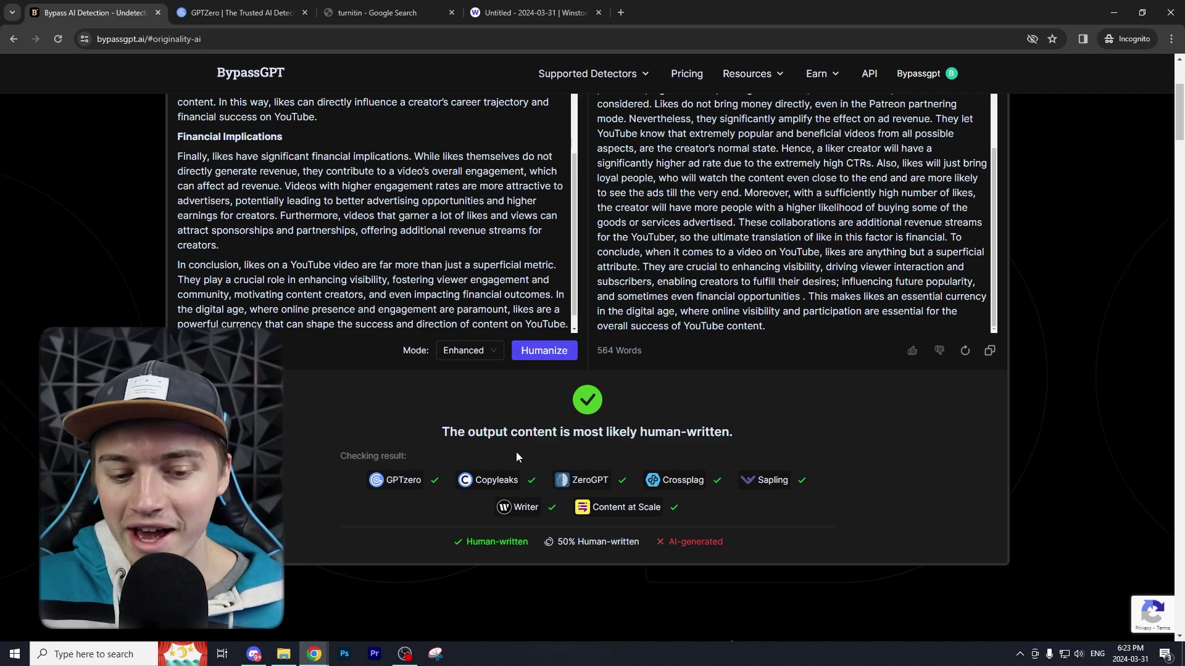
Highlight the human-written verdict and review the results across all listed detectors.
left_click_drag(516, 456, 471, 441)
left_click(472, 440)
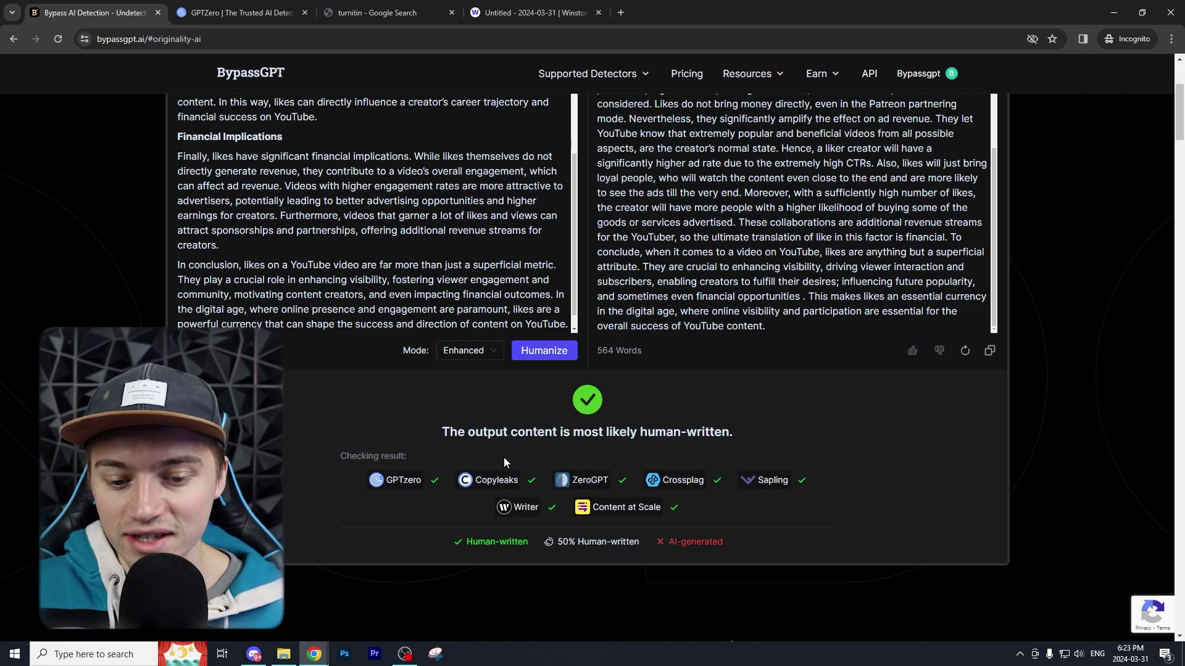
scroll(683, 523, "up", 3)
scroll(742, 542, "down", 2)
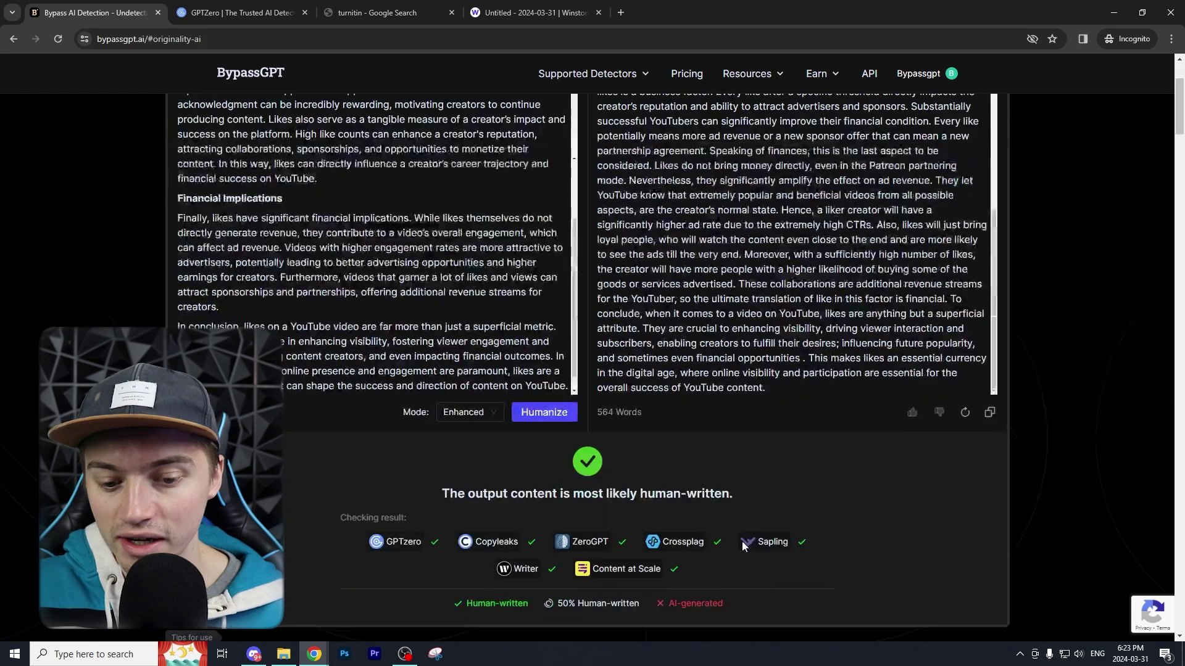
scroll(630, 601, "up", 3)
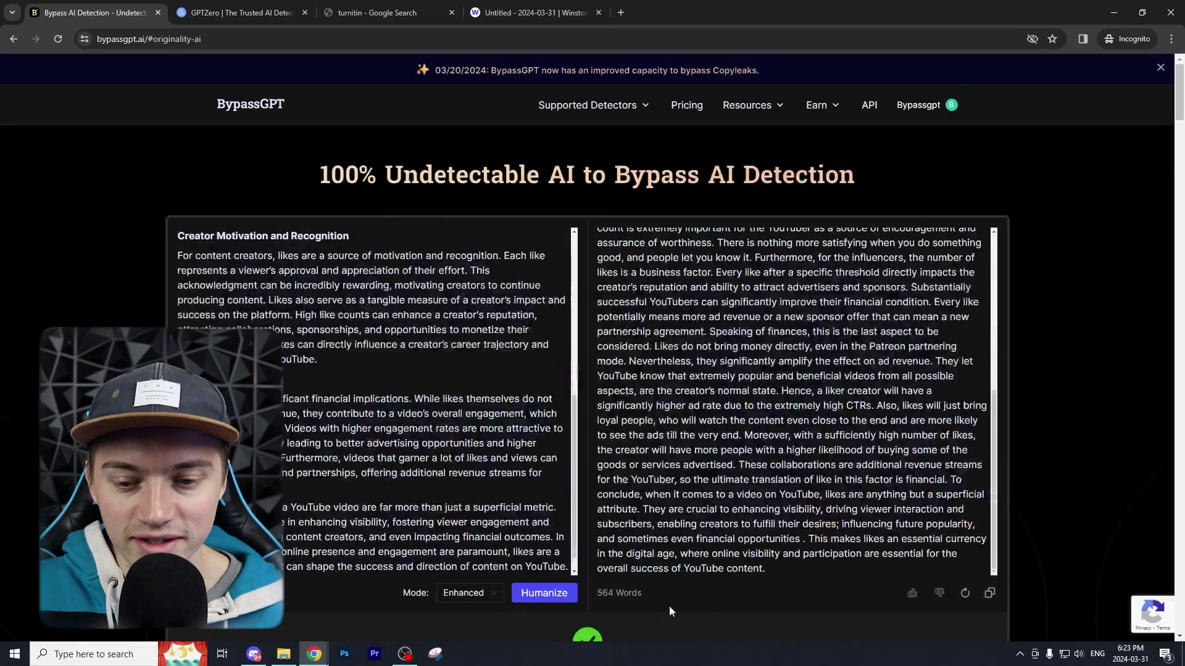
scroll(708, 617, "down", 2)
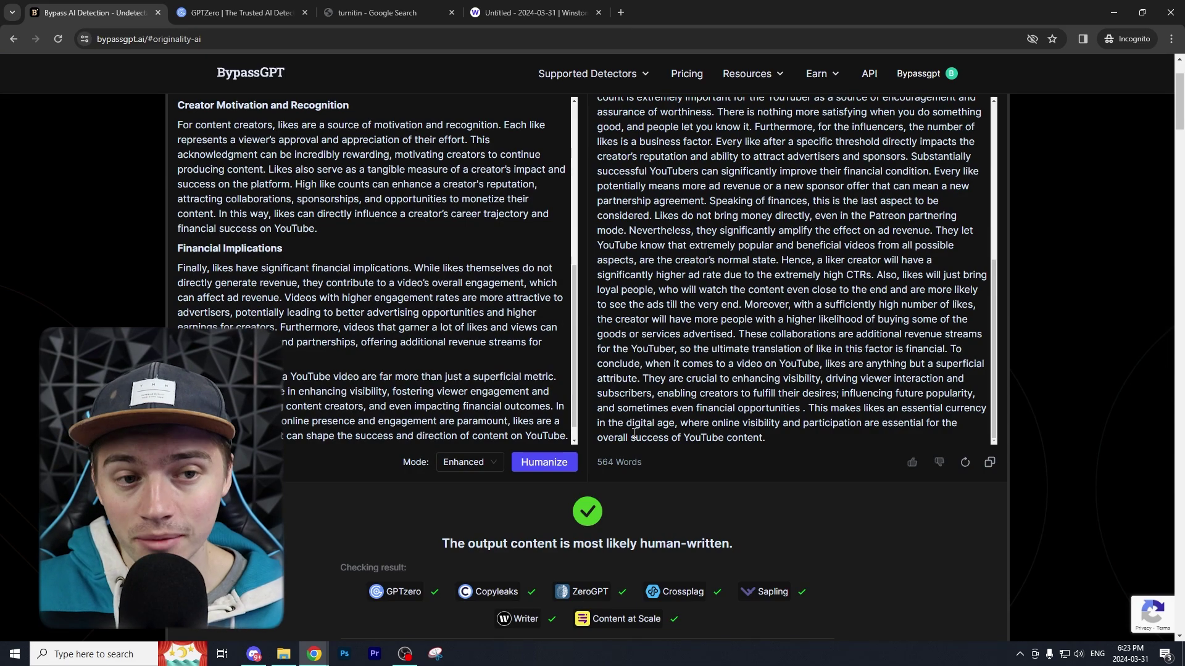
Paste the humanized YouTube likes essay into Winston AI and scan it.
left_click(530, 13)
right_click(315, 232)
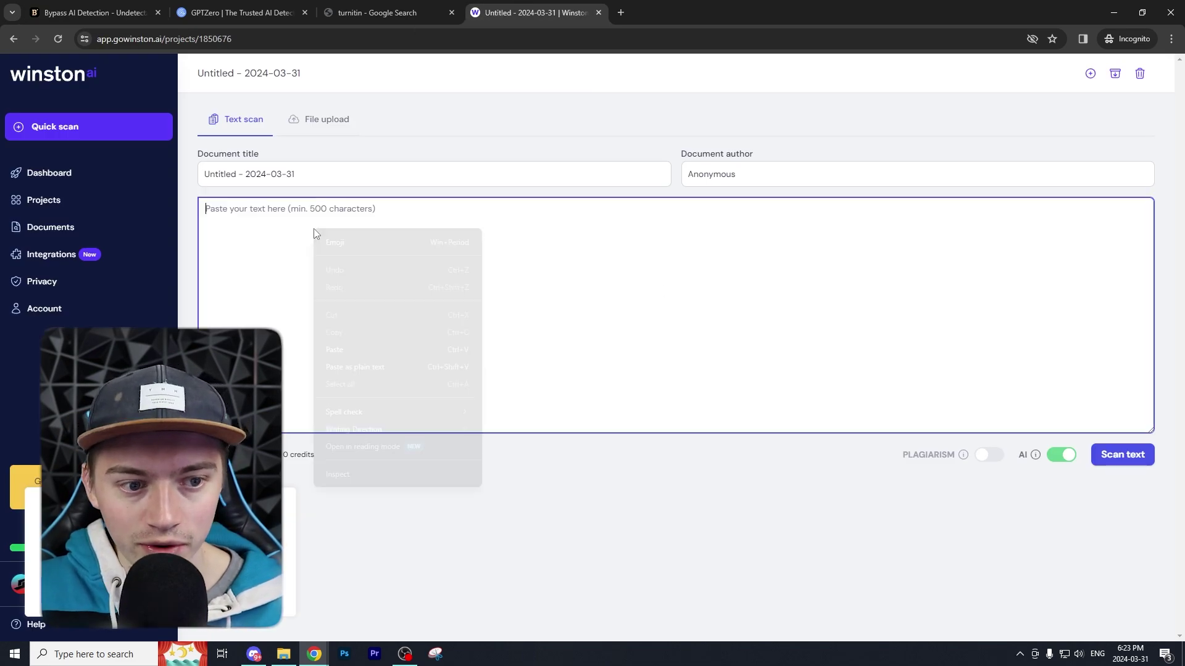
left_click(343, 350)
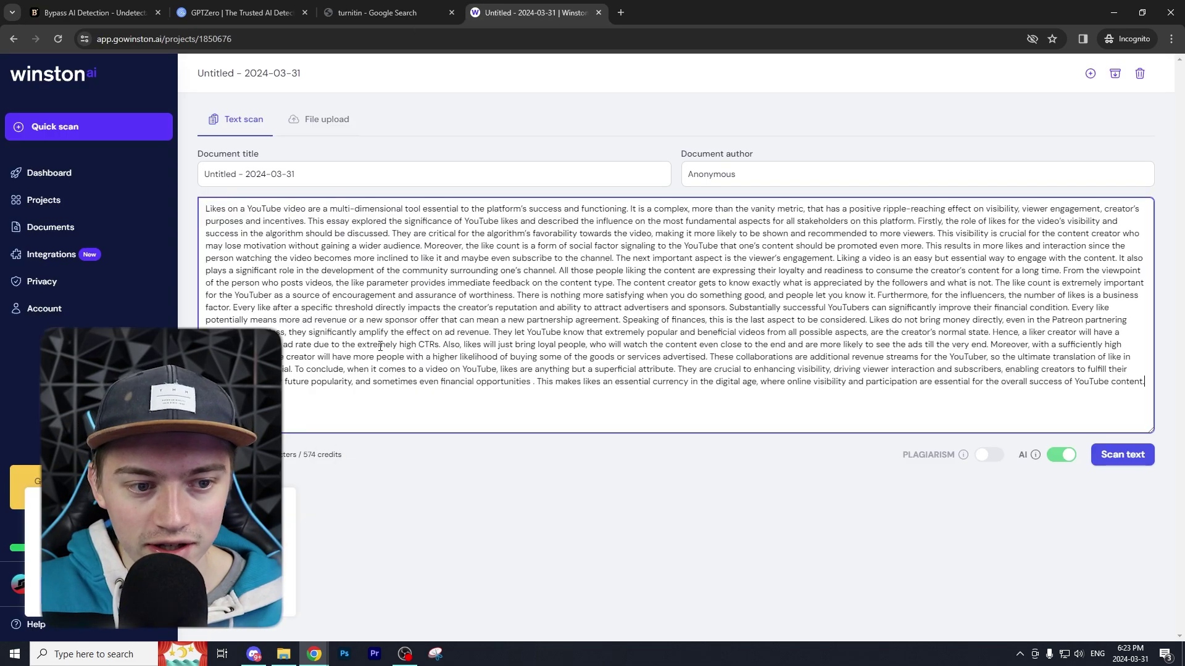
left_click(1123, 457)
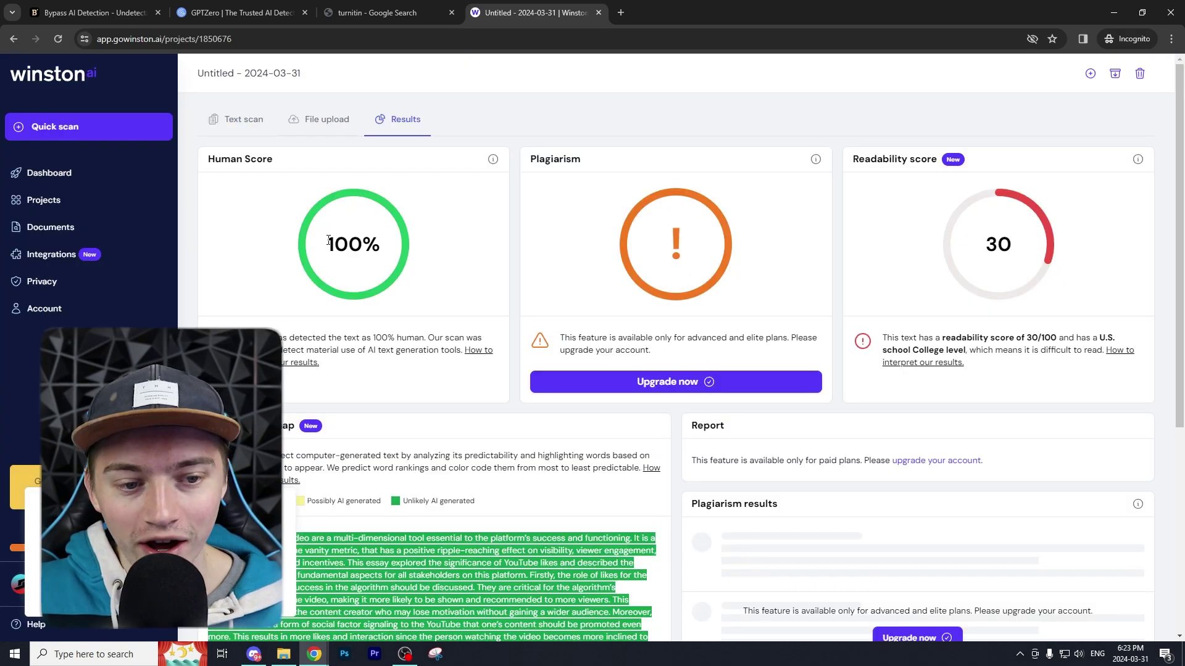
Review the 100% human score with readability 30, then go back to BypassGPT.
left_click_drag(329, 240, 386, 257)
left_click(386, 256)
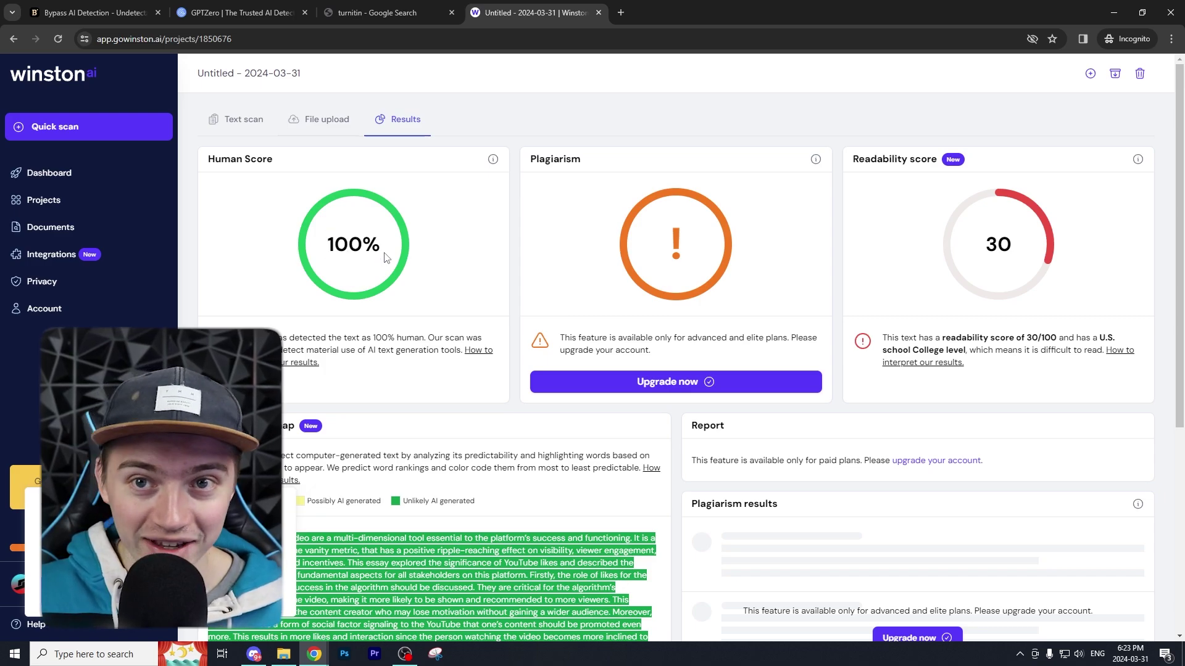
left_click(122, 11)
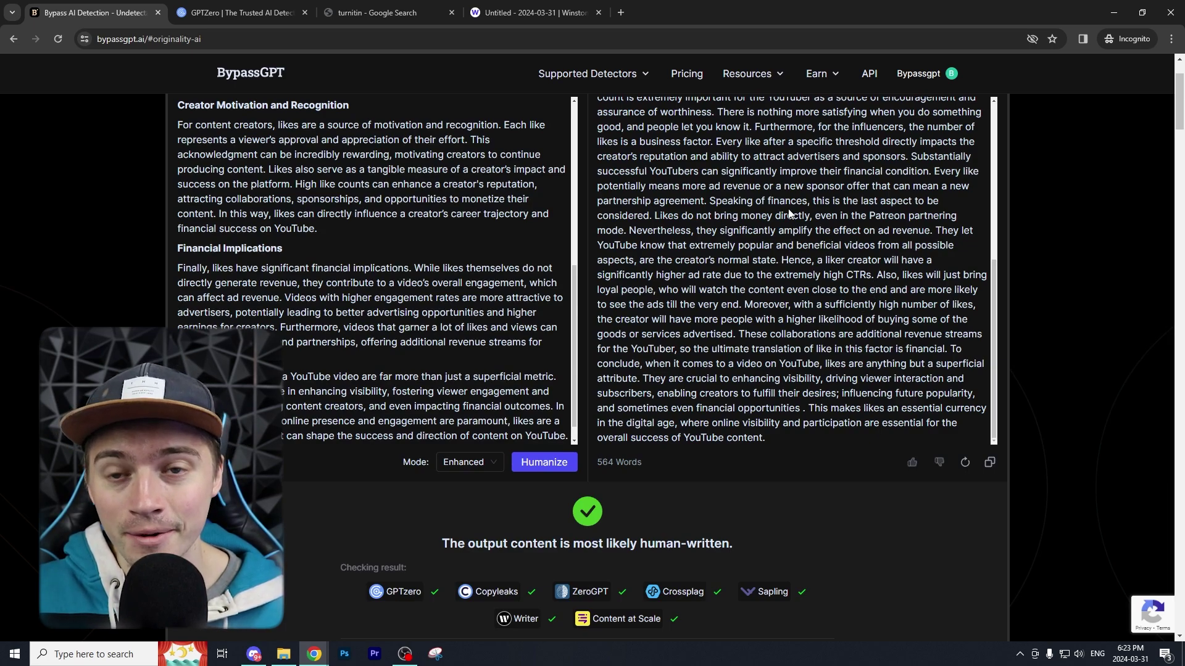
scroll(789, 221, "up", 6)
left_click_drag(740, 300, 867, 301)
left_click(755, 290)
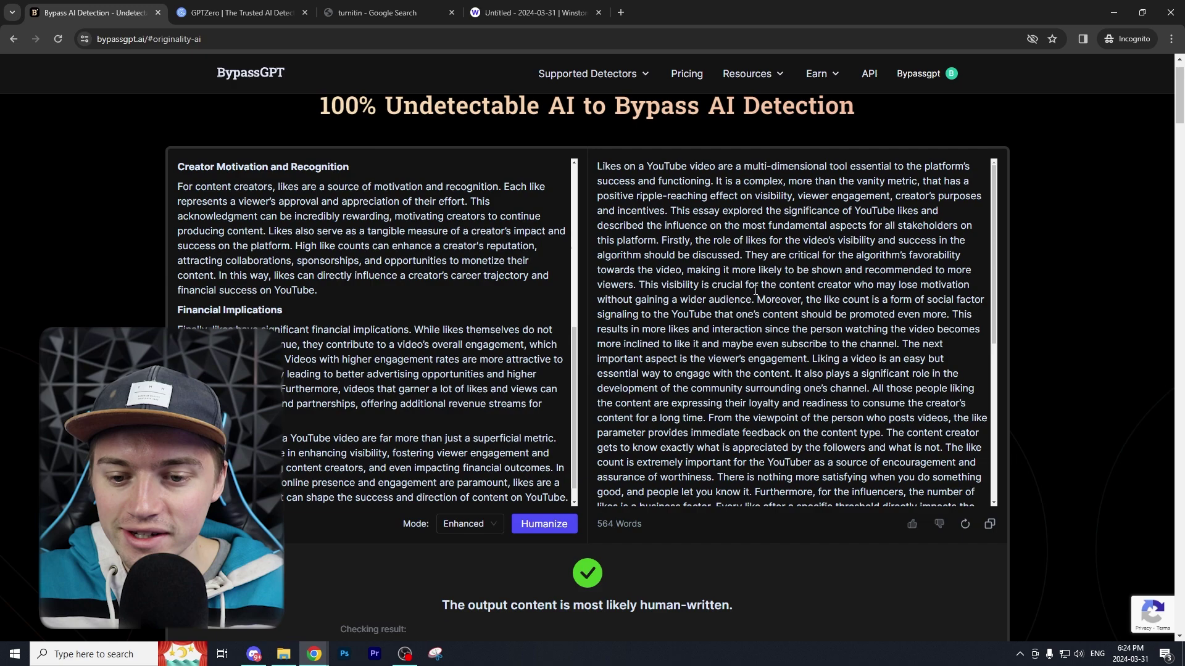